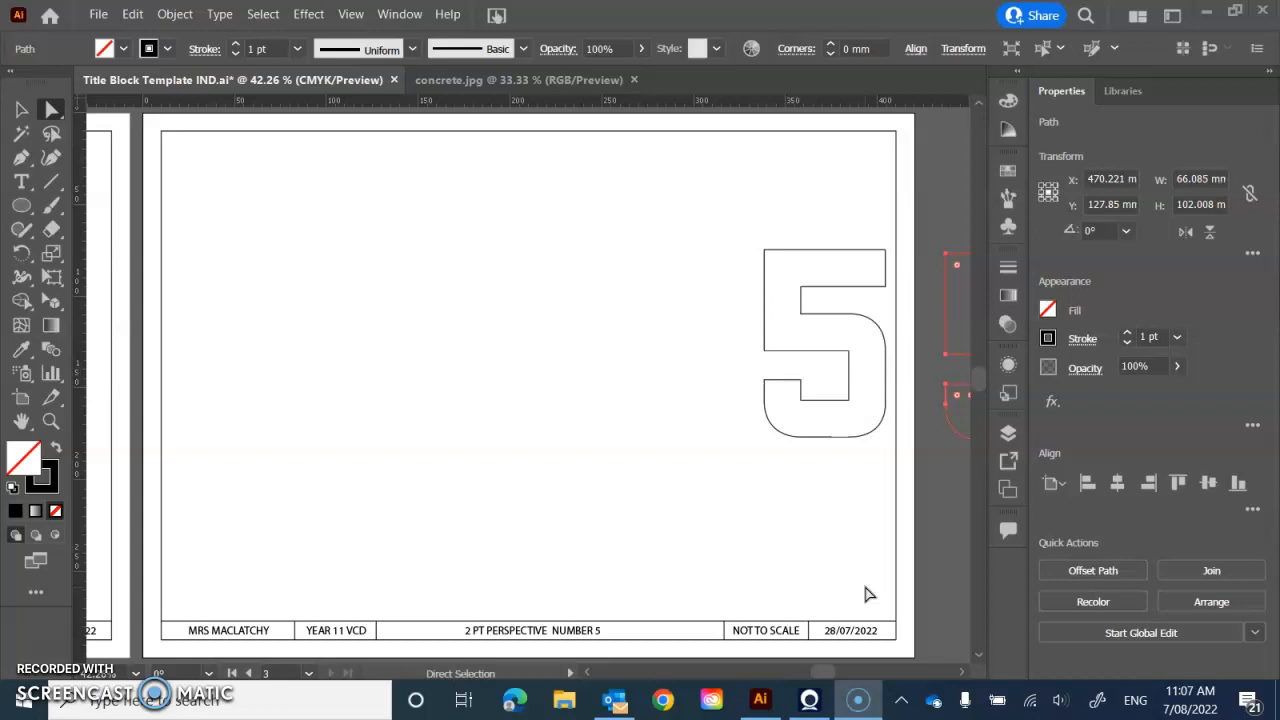
- Display the two-point perspective grid on the artboard using the [2P-Normal View] preset
click(348, 15)
mouse_move(432, 485)
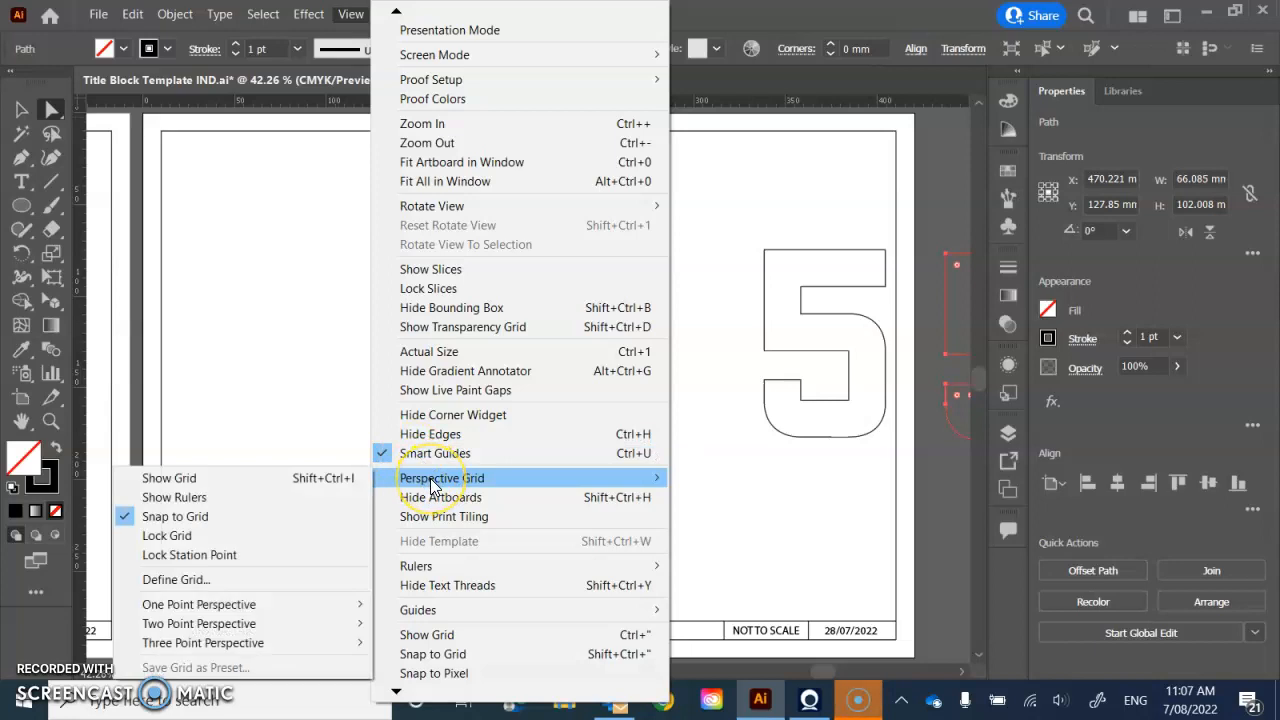
mouse_move(330, 622)
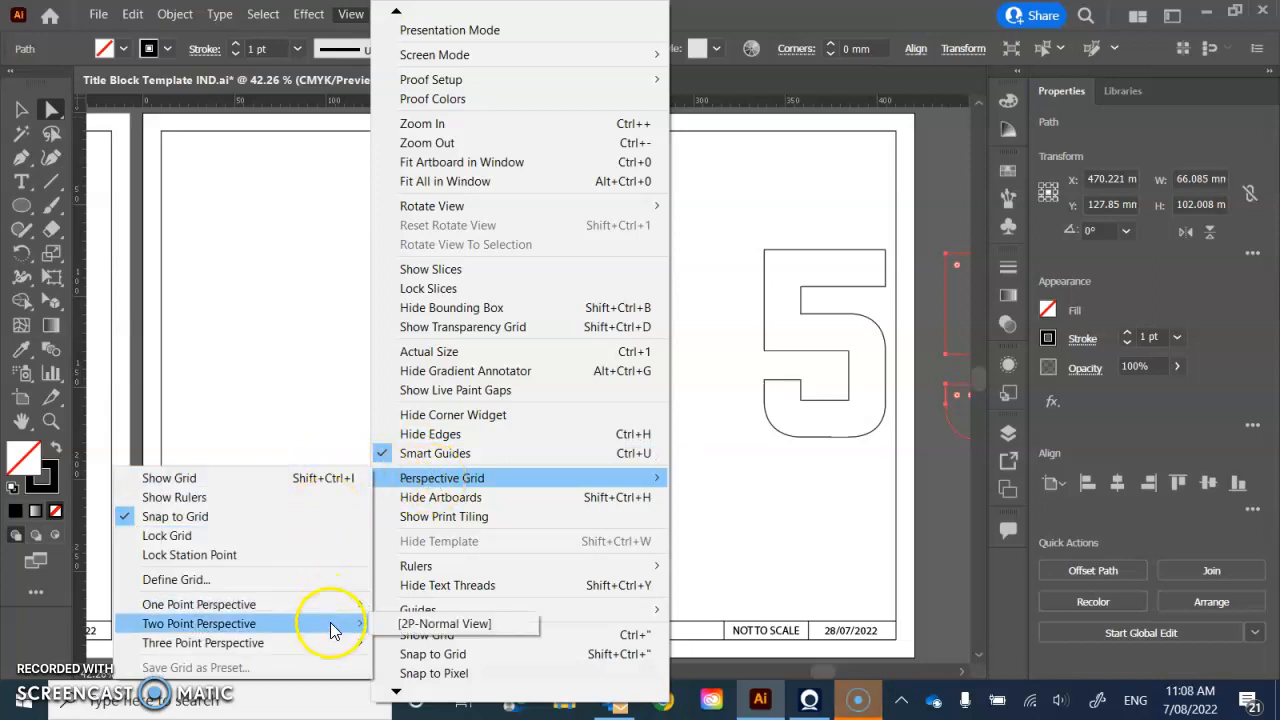
click(428, 624)
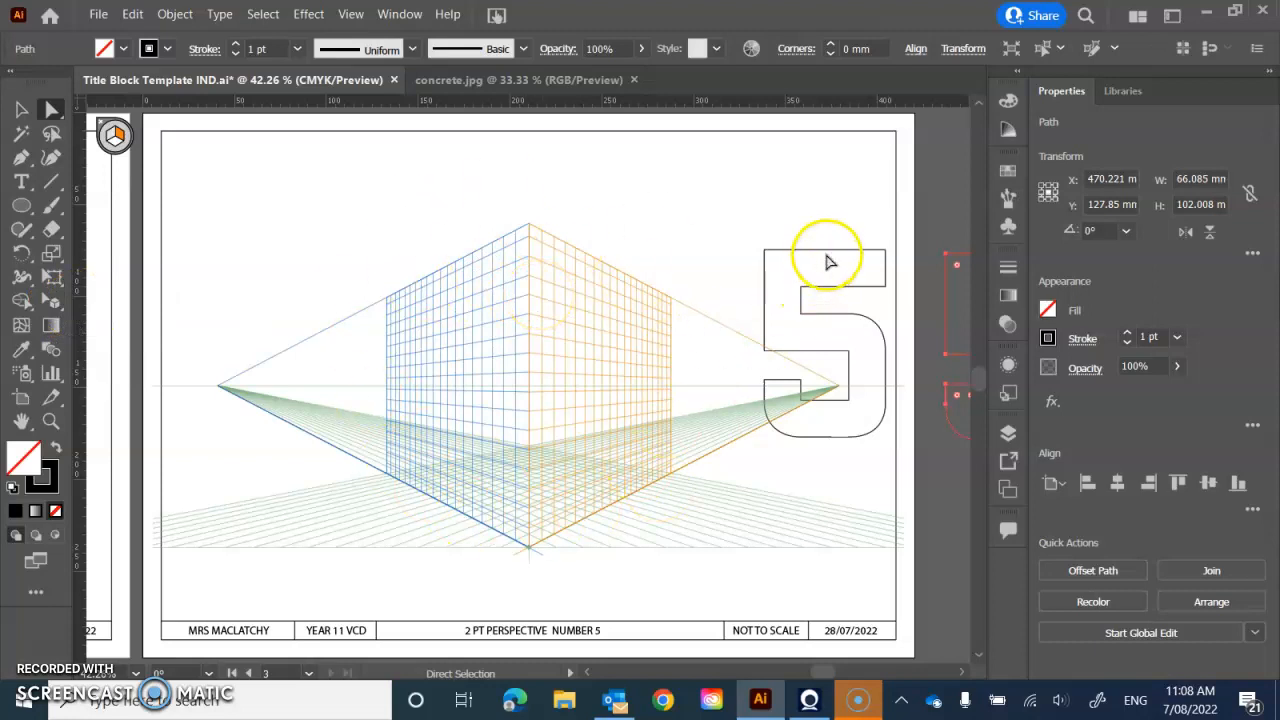
- Move the whole number 5 outline up and to the right, clear of the perspective grid
mouse_move(823, 251)
mouse_down()
mouse_move(852, 230)
mouse_move(838, 241)
mouse_up()
key(ctrl+z)
drag(818, 292, 846, 236)
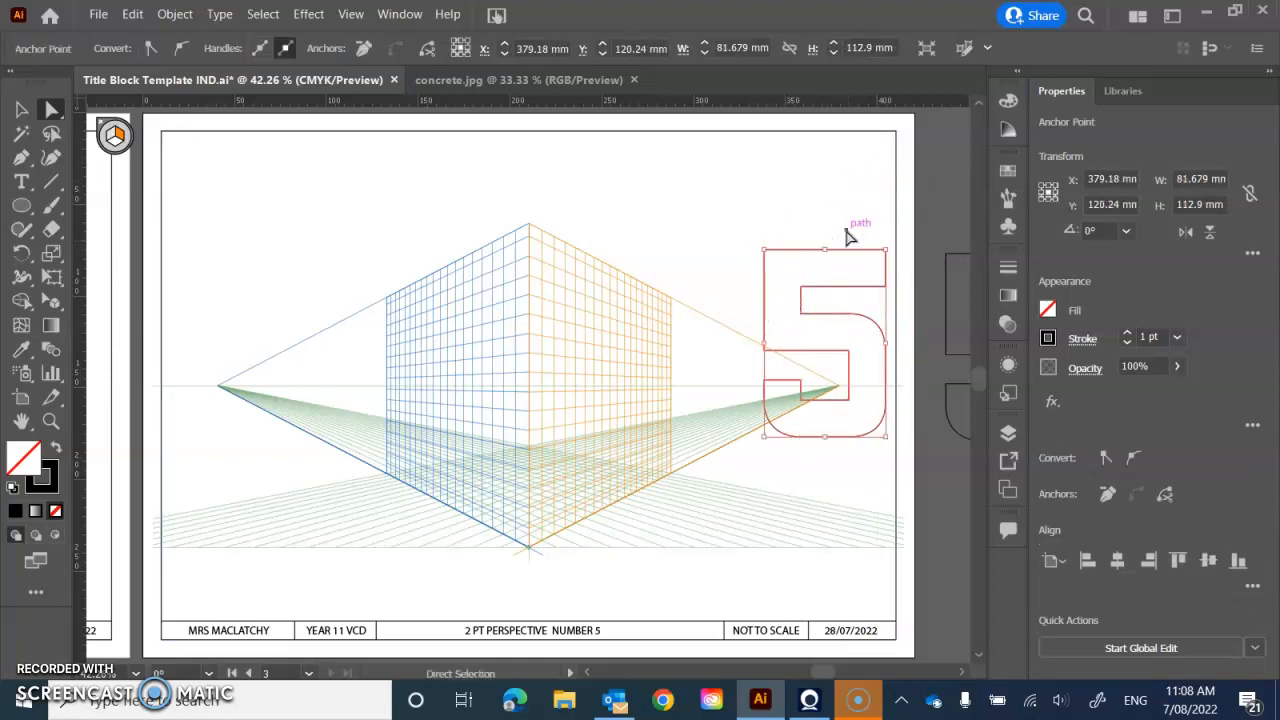
click(21, 109)
click(870, 300)
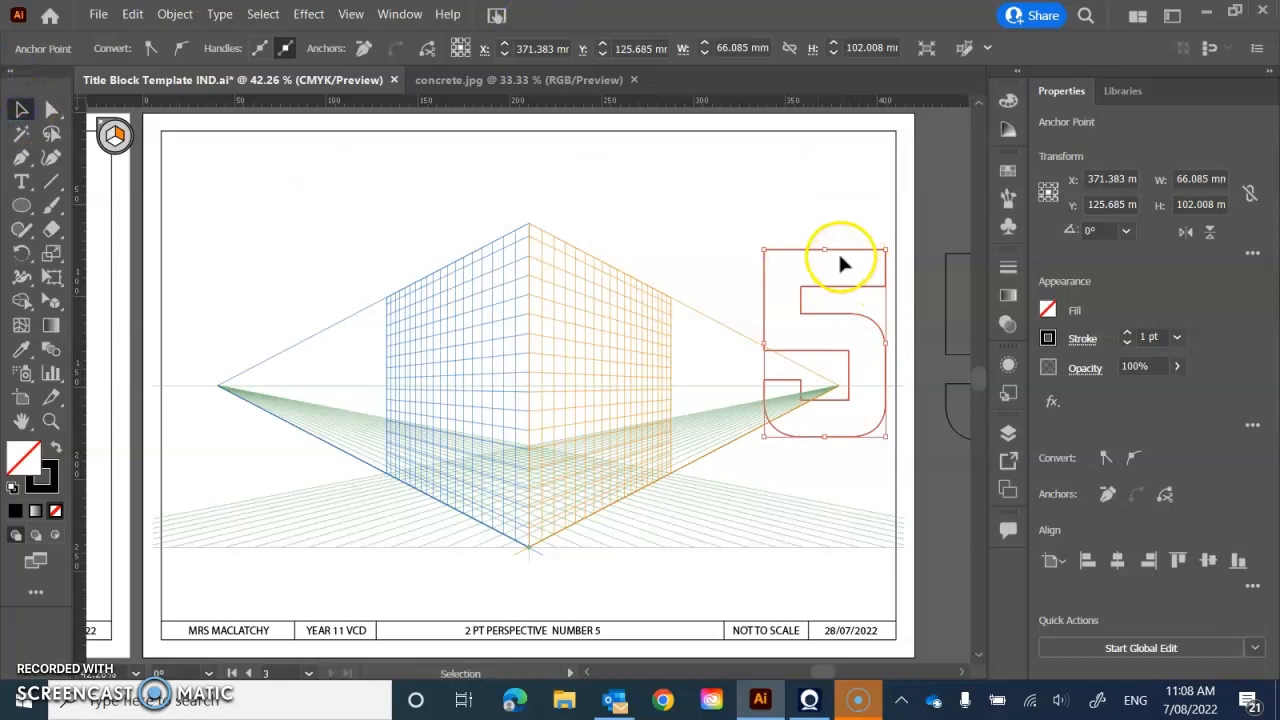
drag(840, 258, 896, 155)
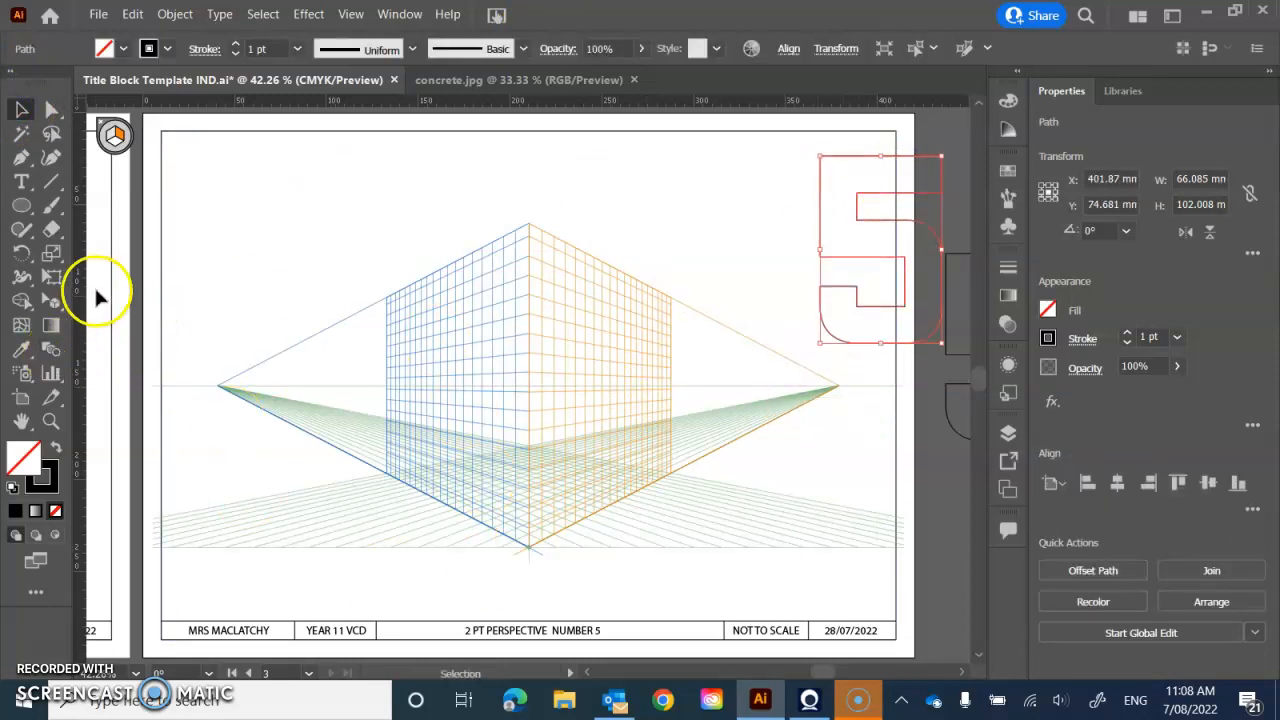
- Adjust the perspective grid slightly from its plane controls below the centre edge with the Perspective Grid tool
drag(57, 303, 111, 309)
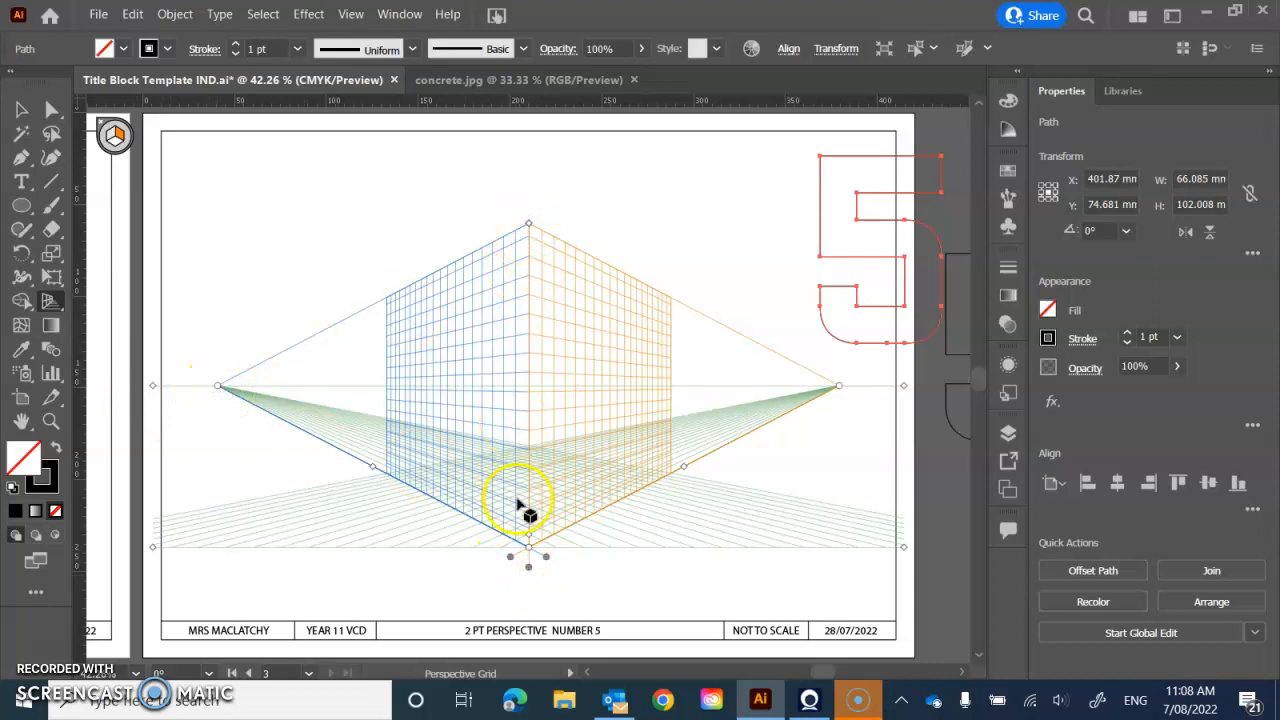
drag(530, 557, 531, 531)
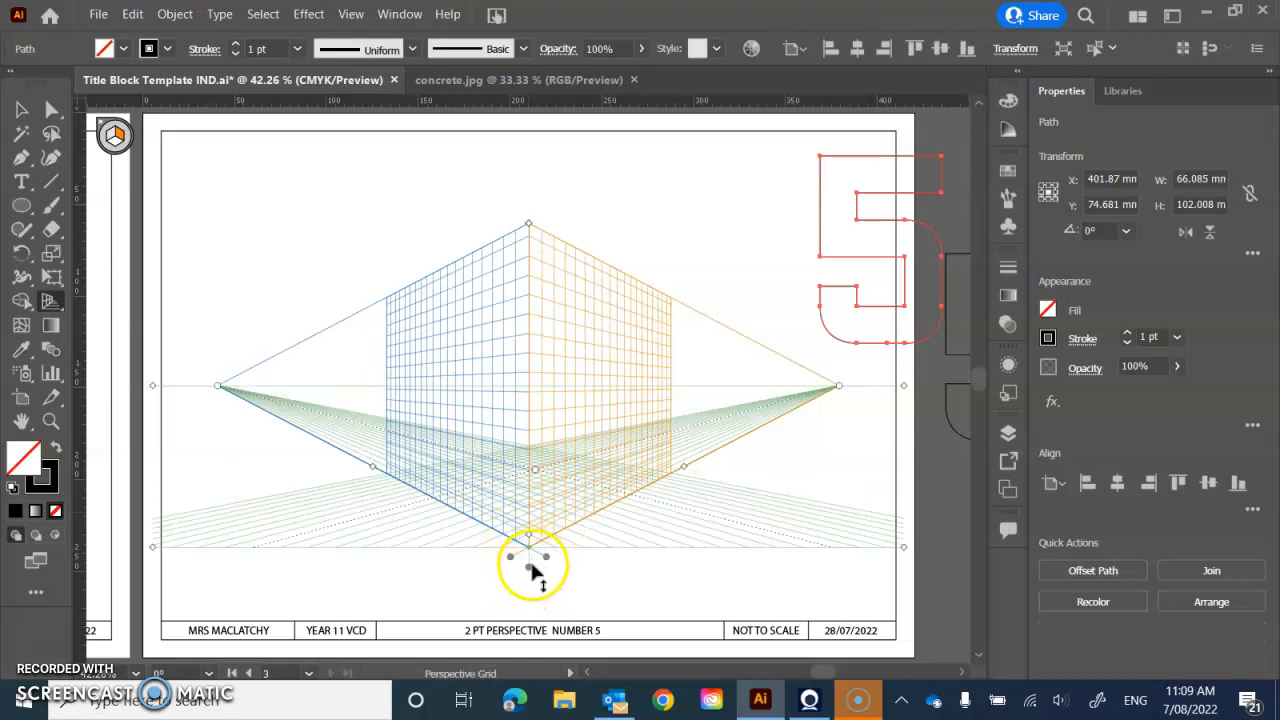
mouse_move(530, 573)
mouse_down()
mouse_move(531, 445)
mouse_move(531, 567)
mouse_move(634, 516)
mouse_move(563, 563)
mouse_move(548, 558)
mouse_up()
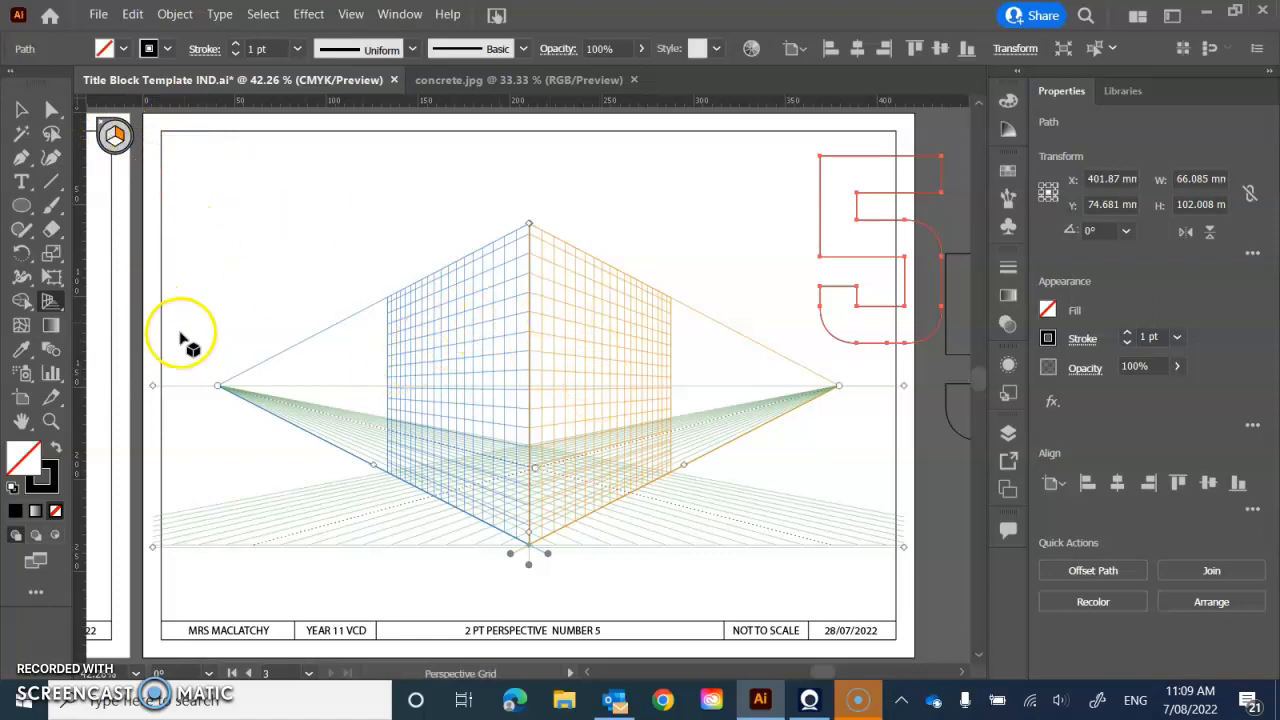
- Make the right grid the active perspective plane and activate the Perspective Selection tool
click(116, 134)
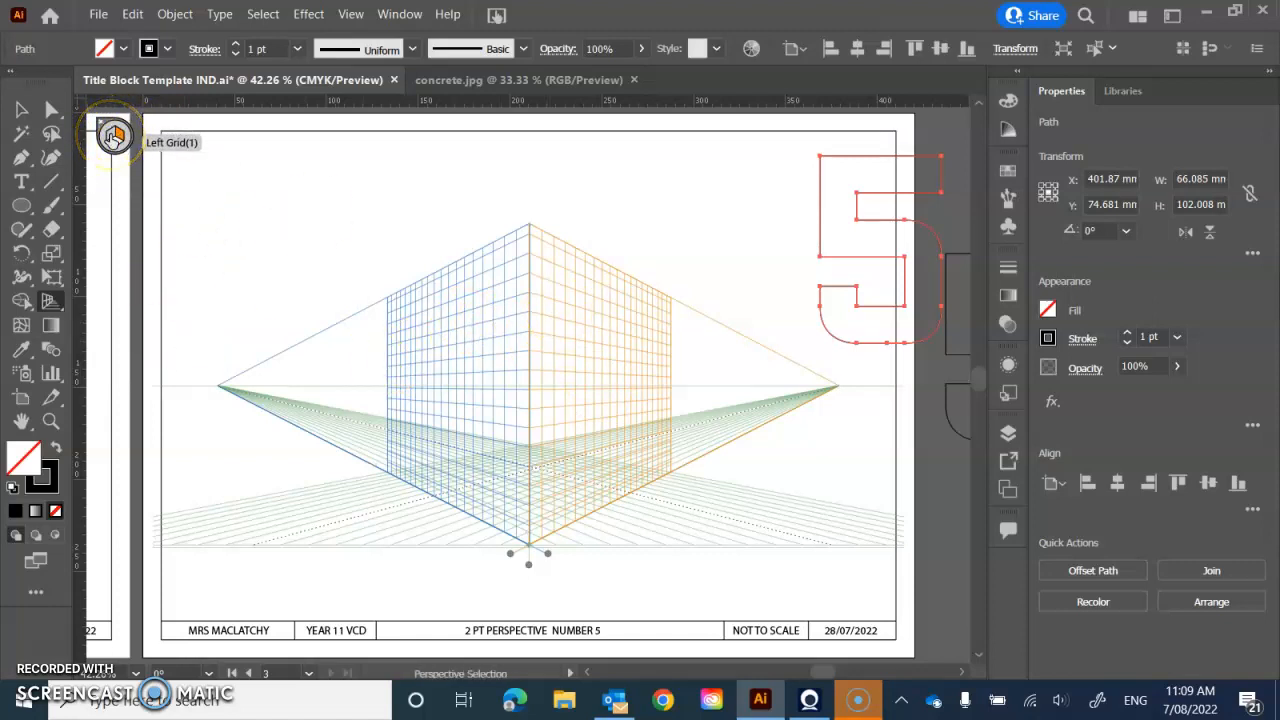
click(113, 135)
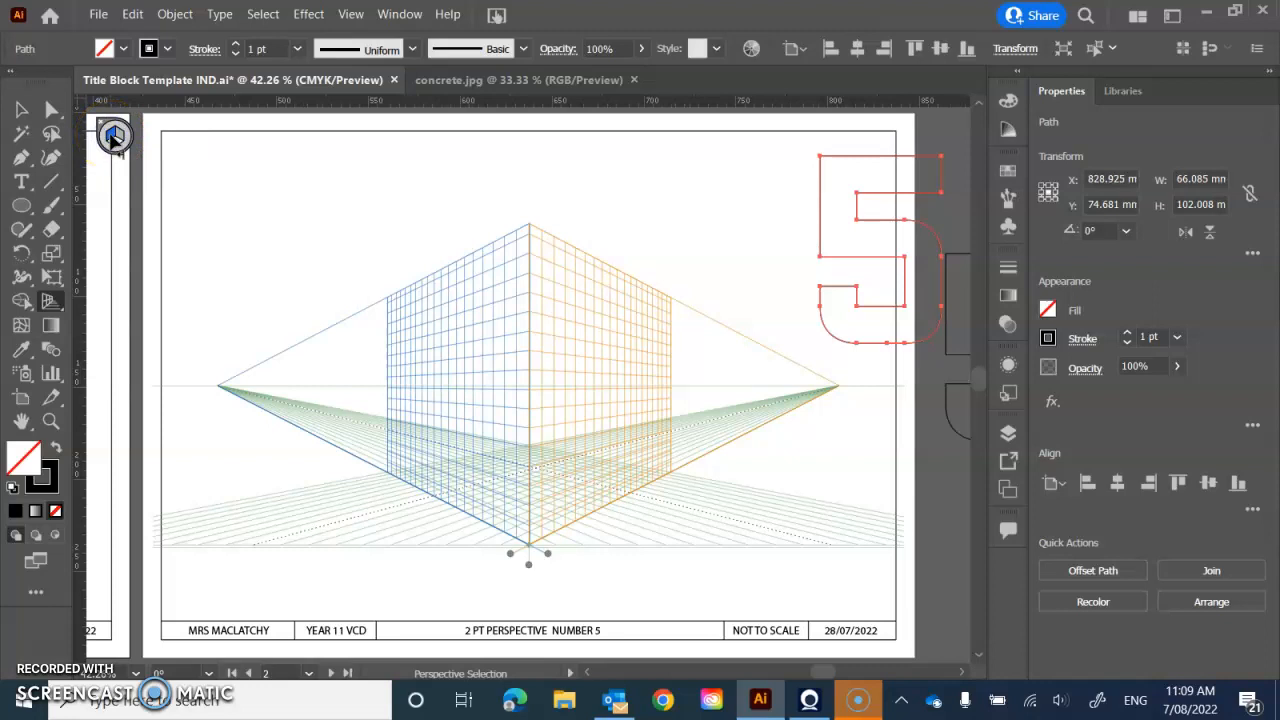
key(shift+p)
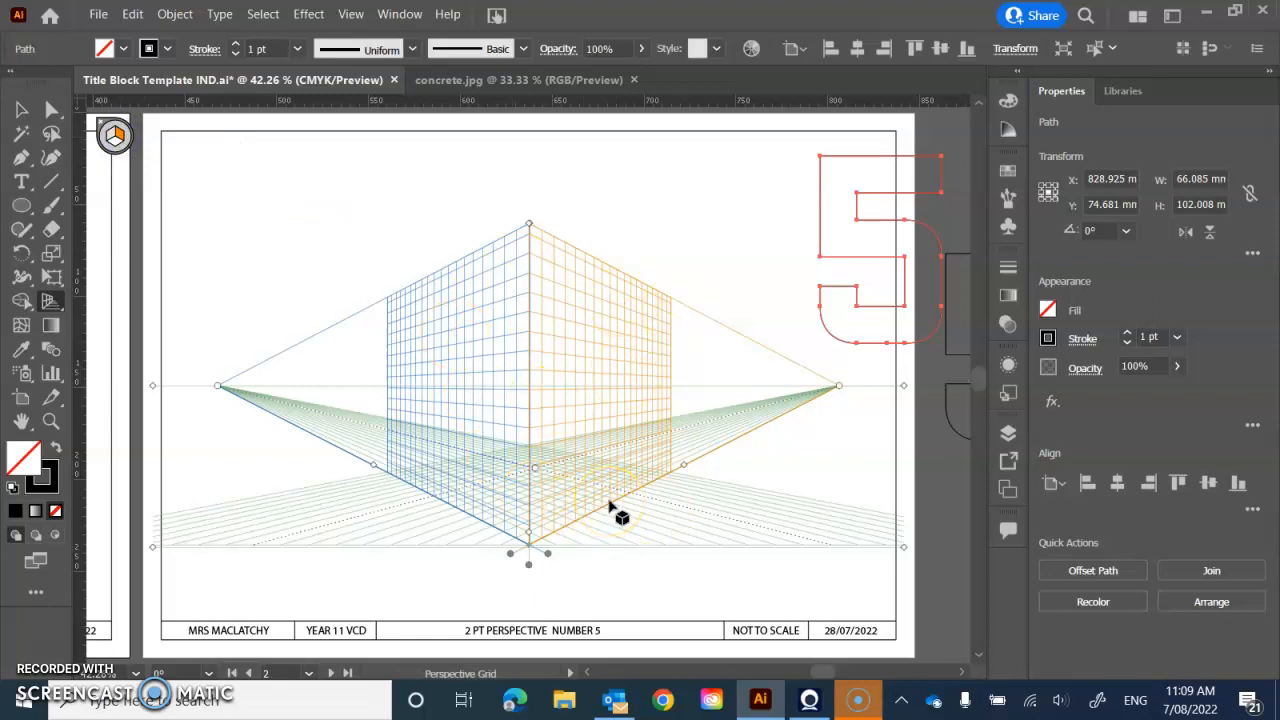
key(shift+v)
click(60, 310)
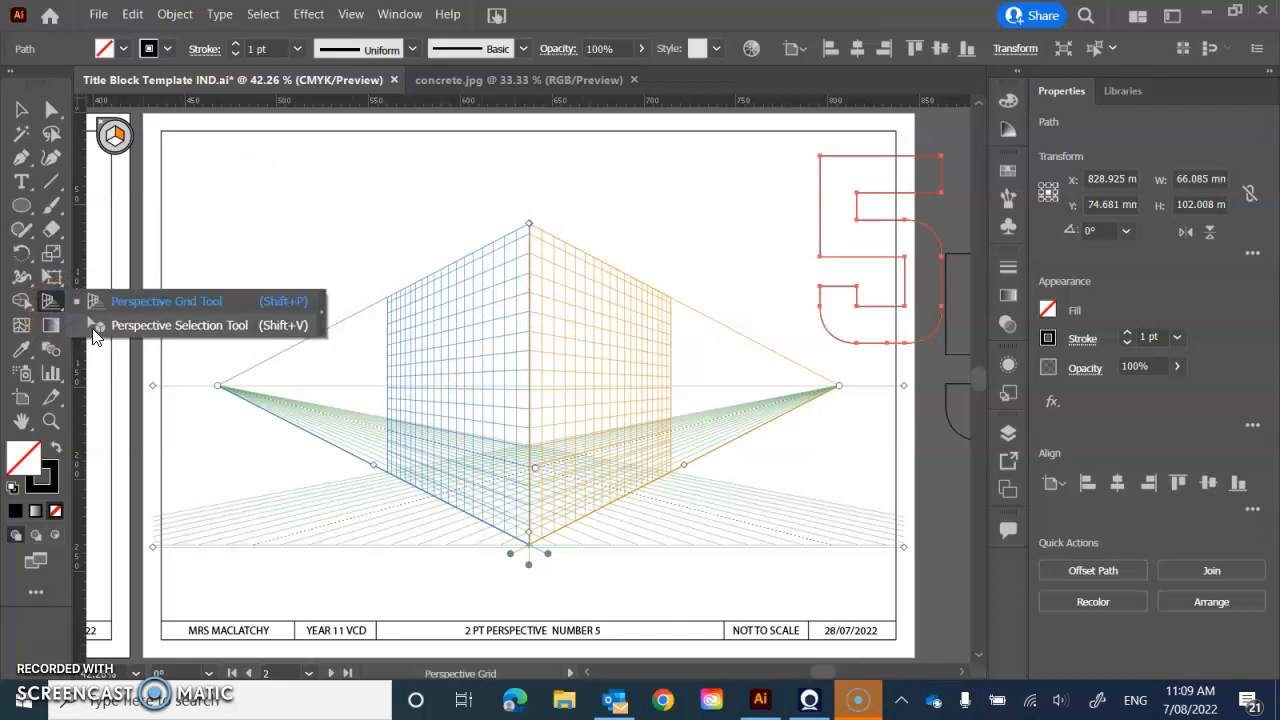
click(92, 328)
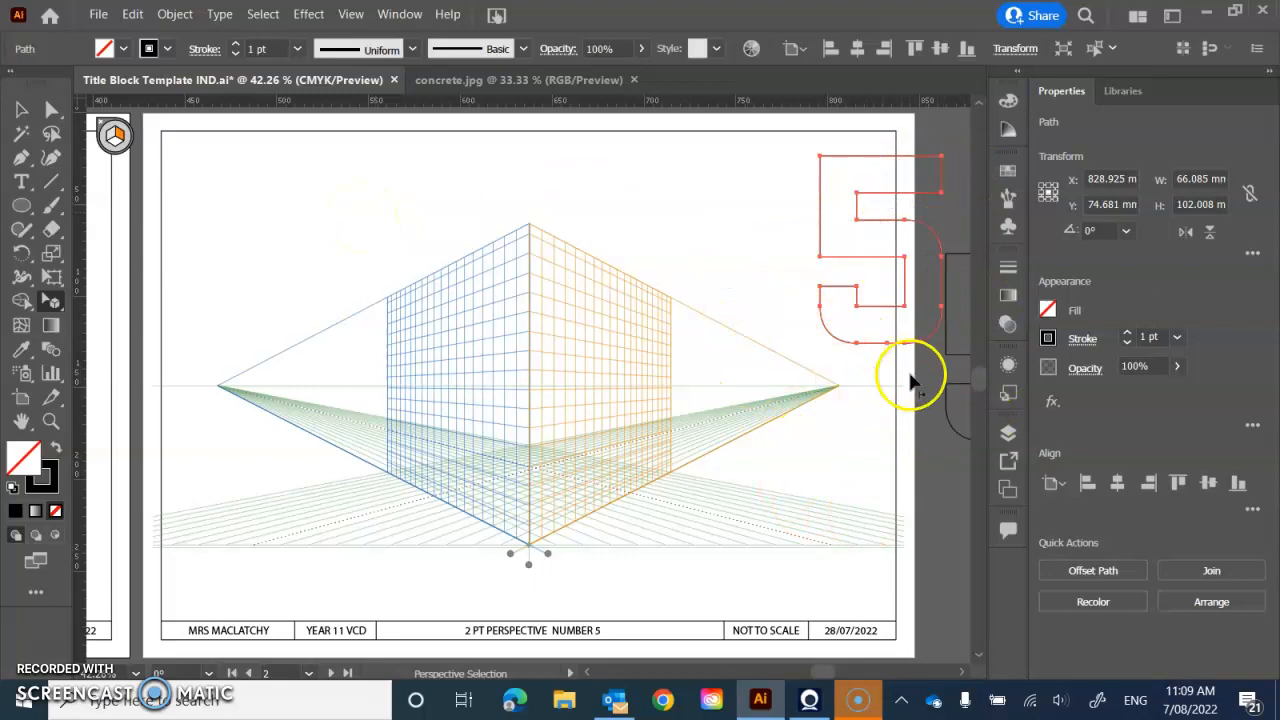
- Try to place the ungrouped number 5 outline onto the right grid plane, and undo the attempts
click(855, 158)
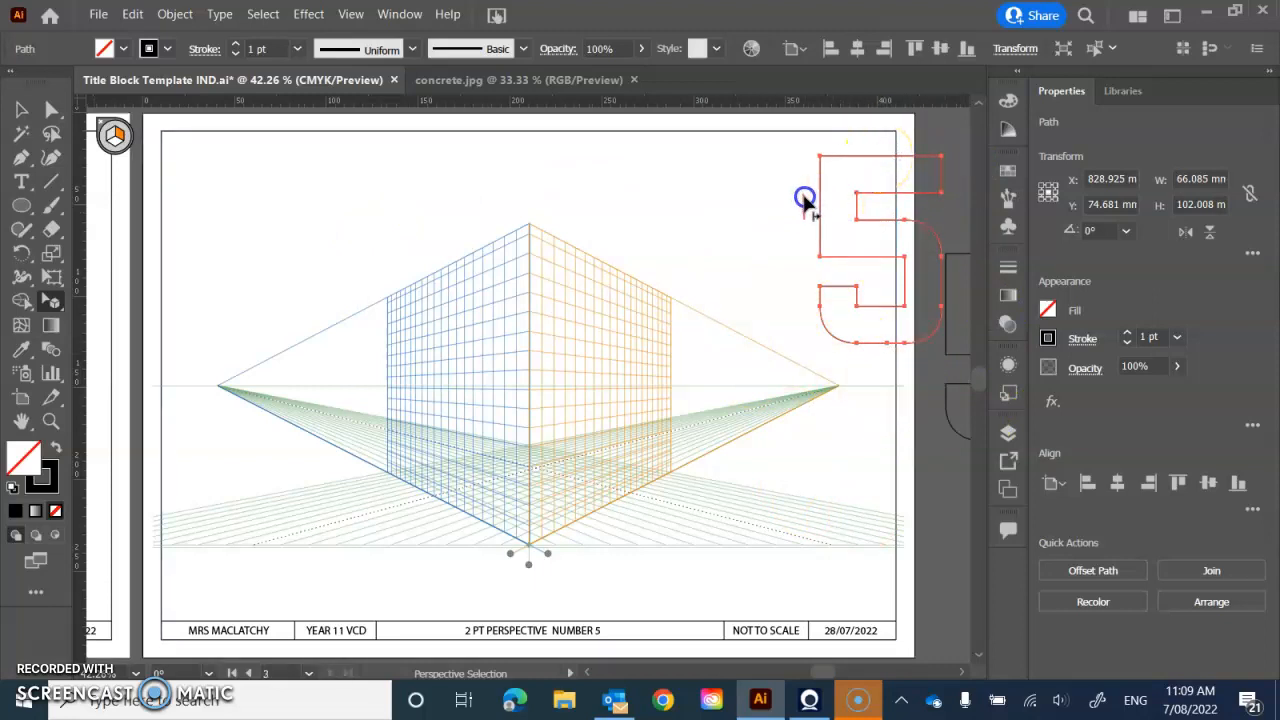
drag(841, 182, 841, 182)
key(ctrl+z)
drag(889, 191, 855, 225)
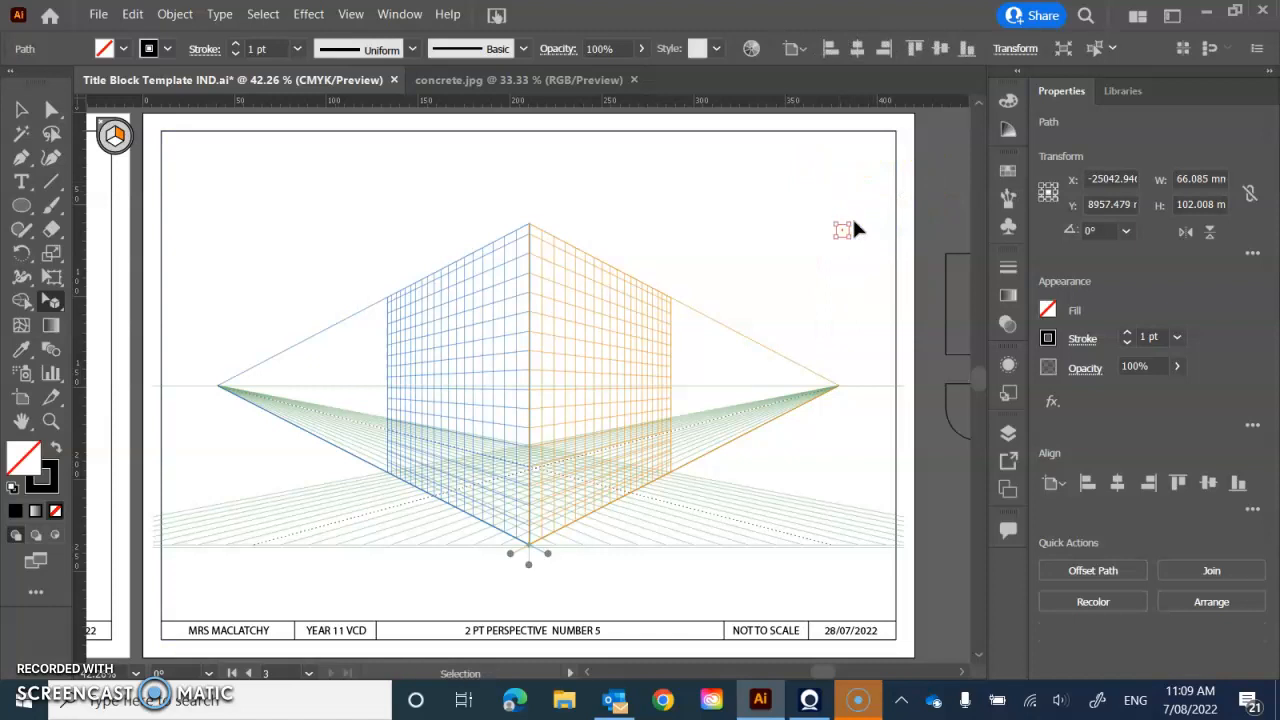
key(ctrl+z)
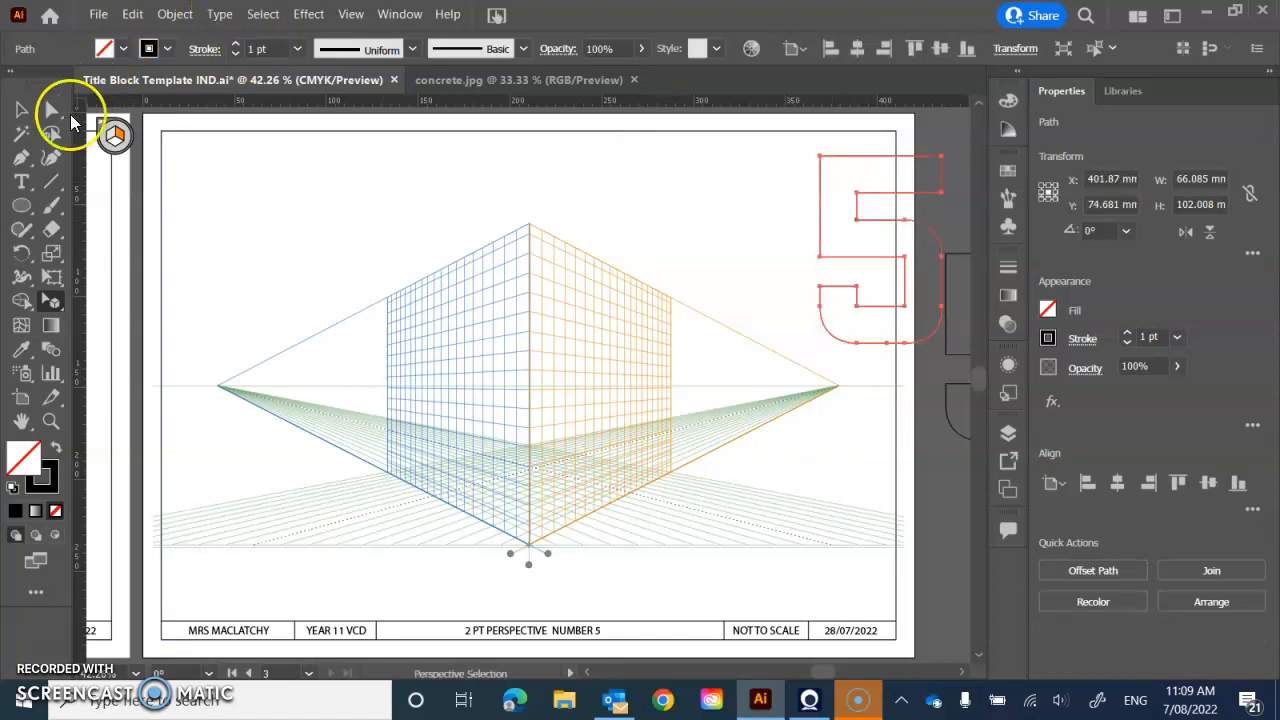
- Group the number 5 outline and deselect it
click(19, 110)
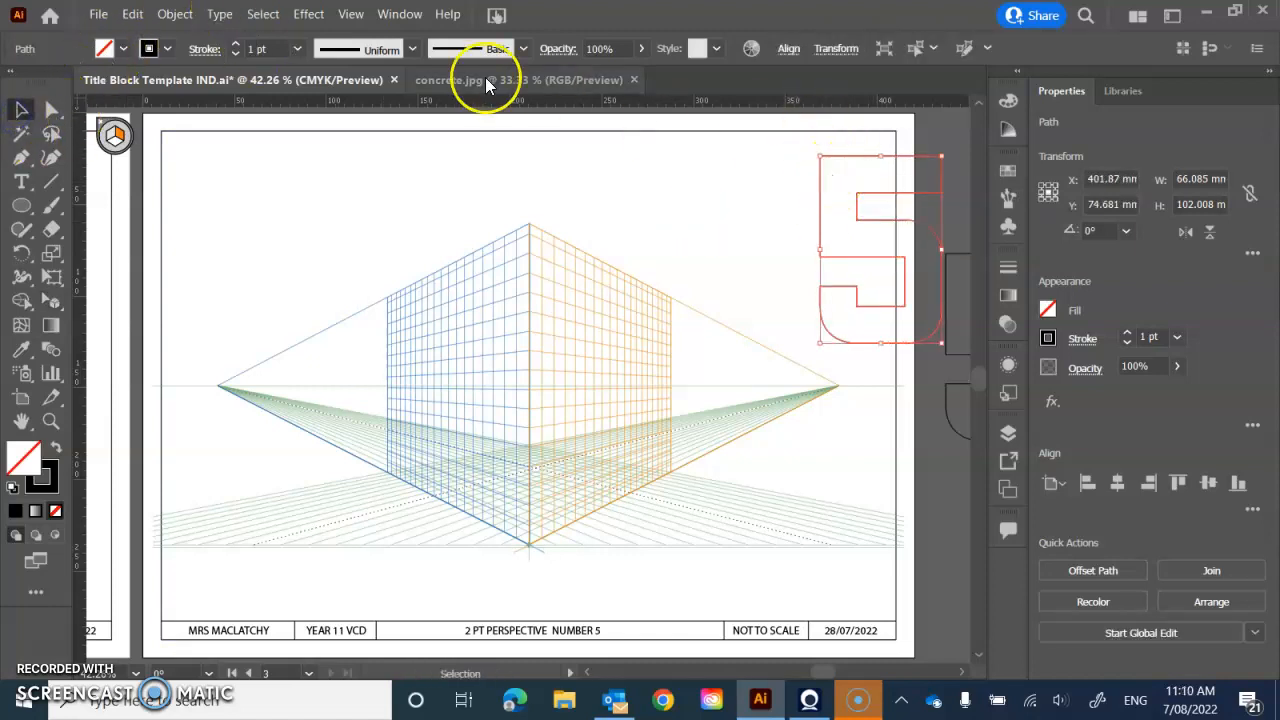
click(174, 14)
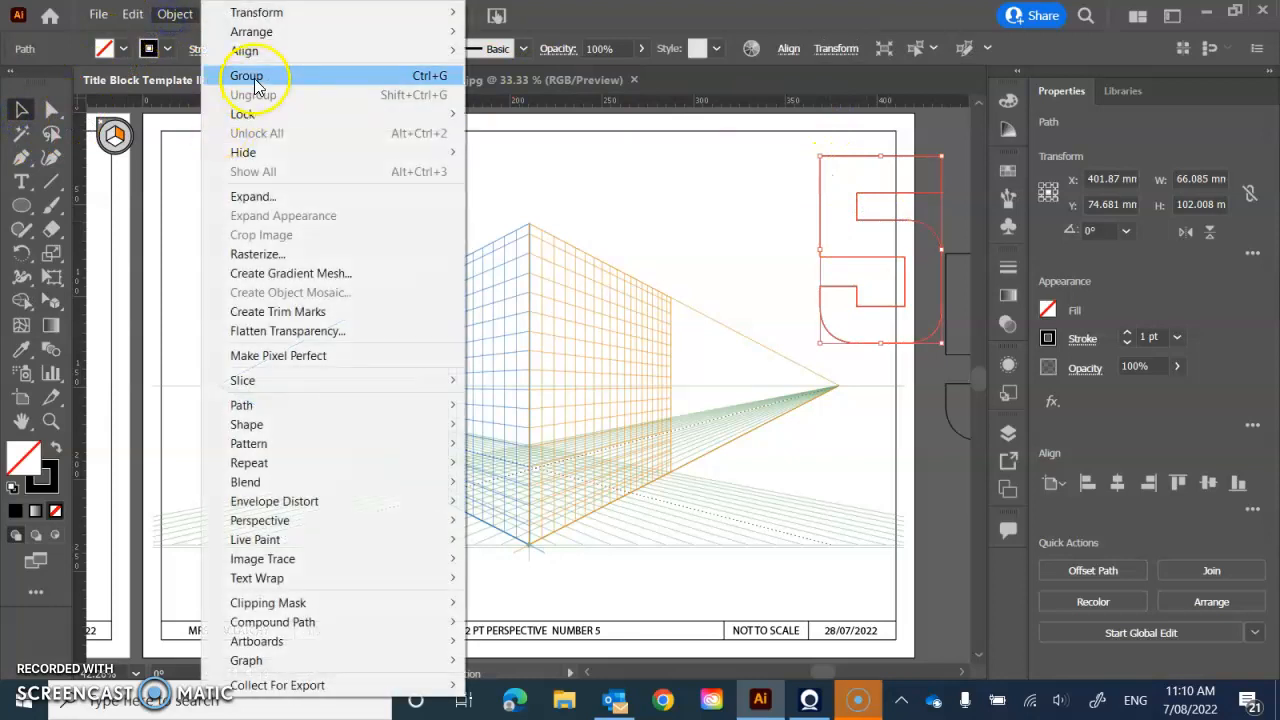
click(290, 77)
click(682, 224)
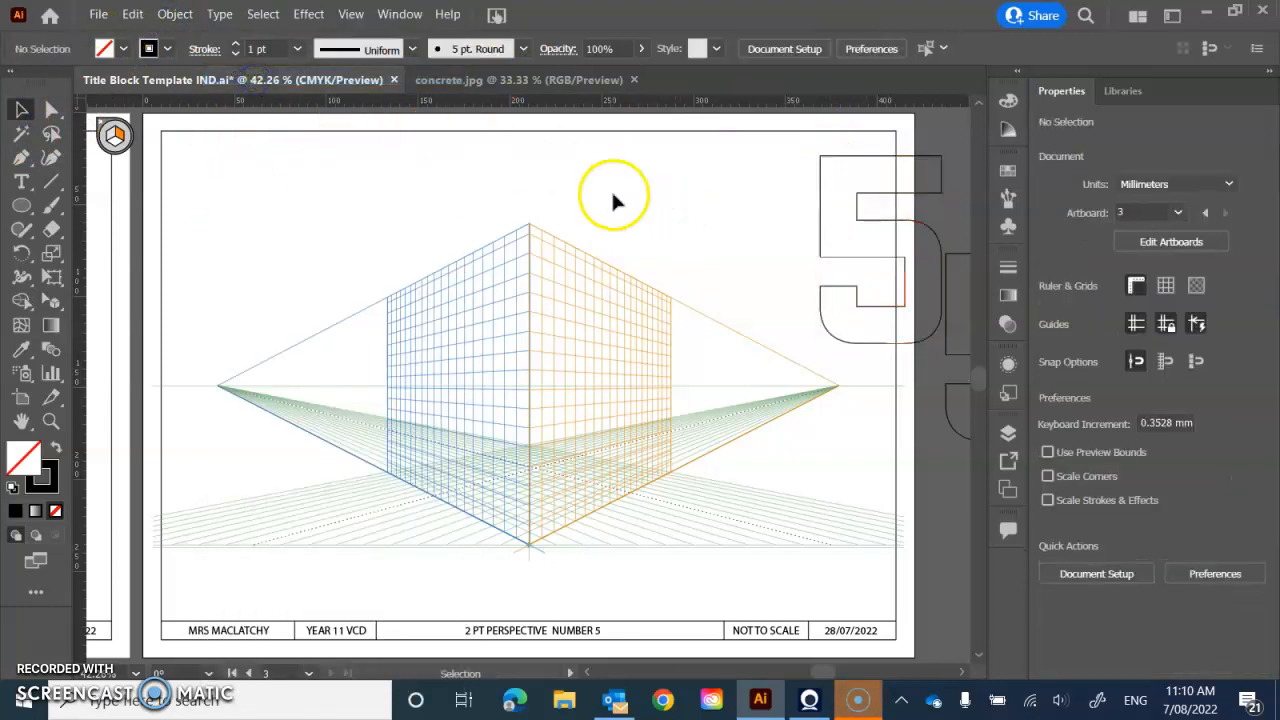
- Attach the grouped 5 to the right perspective plane, with its left edge on the grid's centre vertical and its base at ground level
click(52, 301)
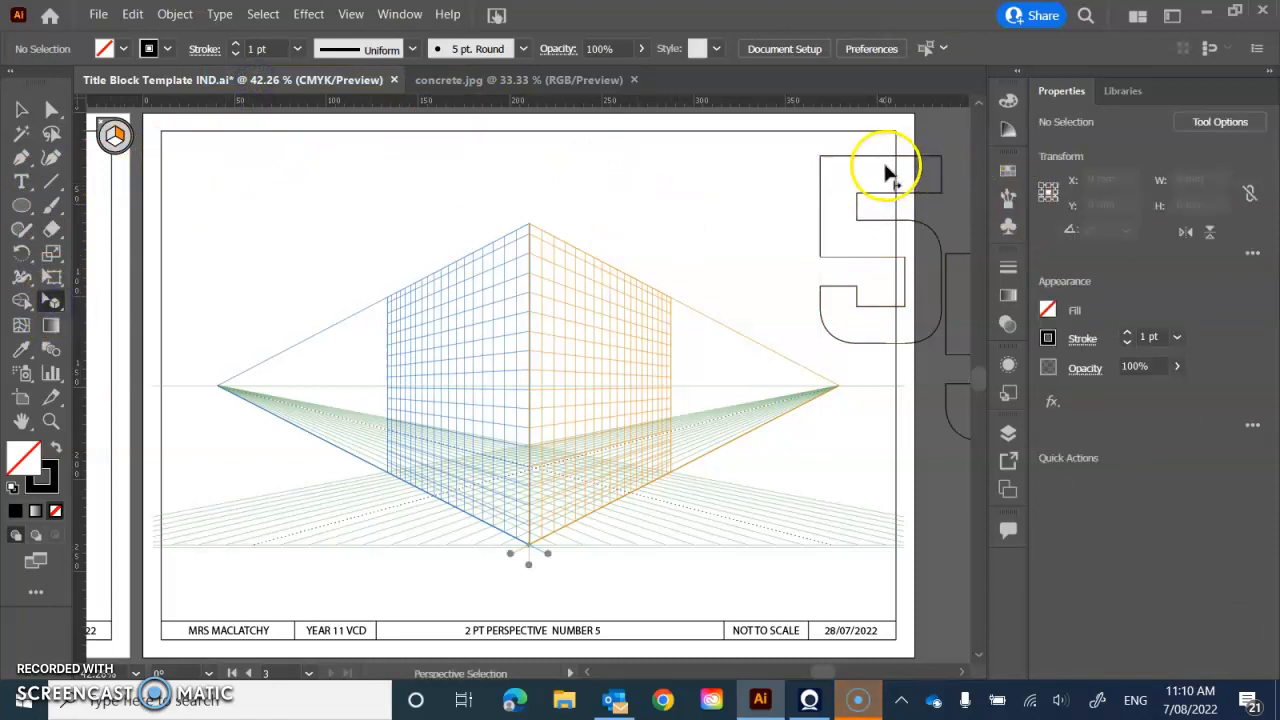
drag(755, 268, 566, 366)
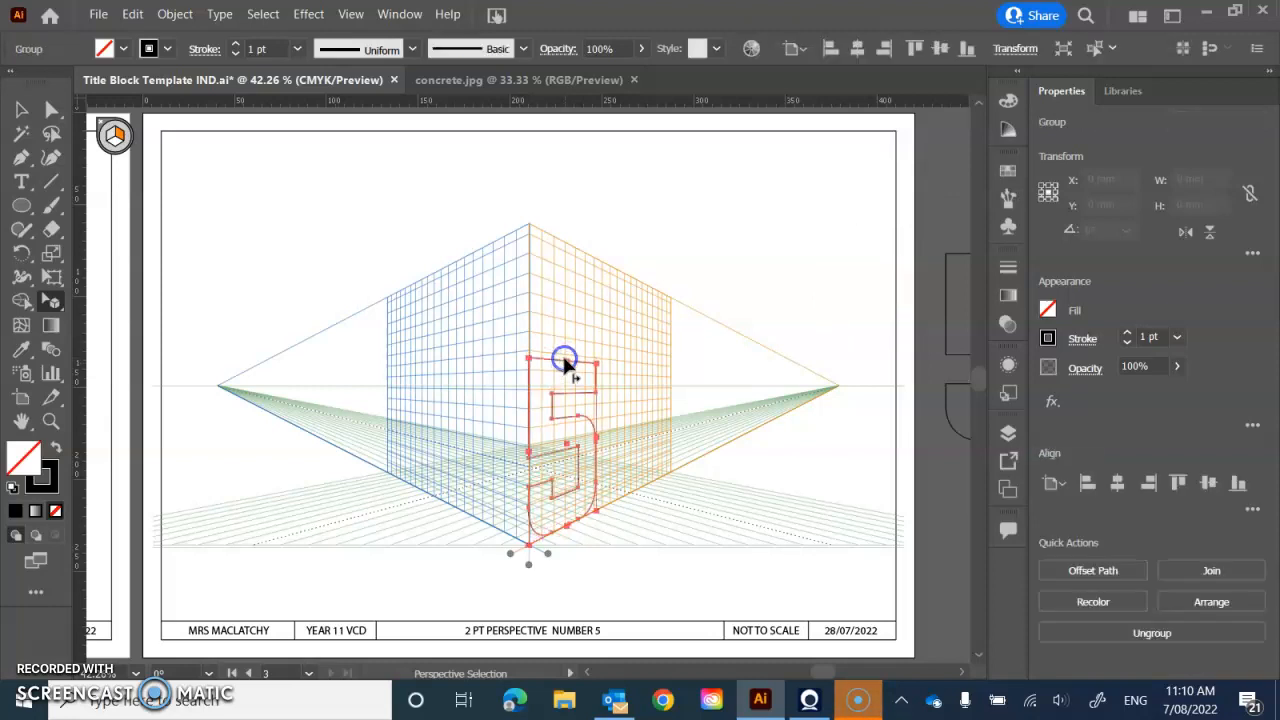
click(817, 441)
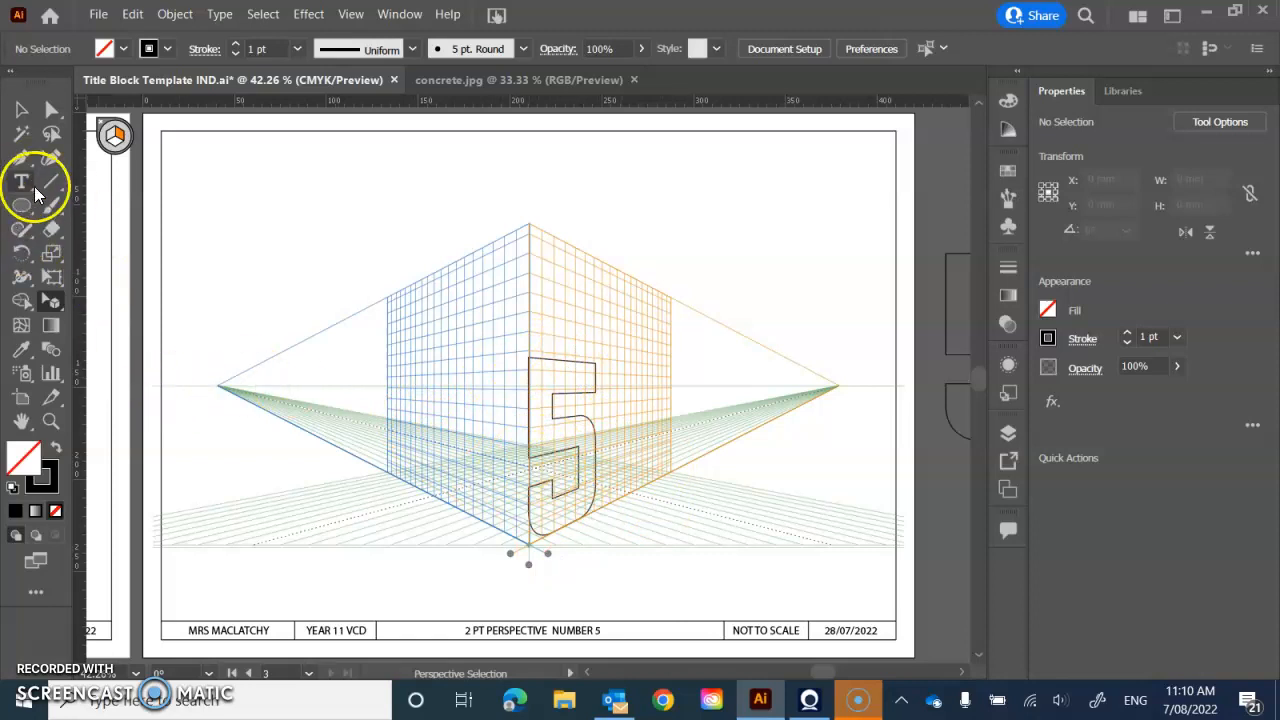
- Draw a Pen path from the base of the 5 to the left vanishing point and back to its upper-left corner
click(21, 157)
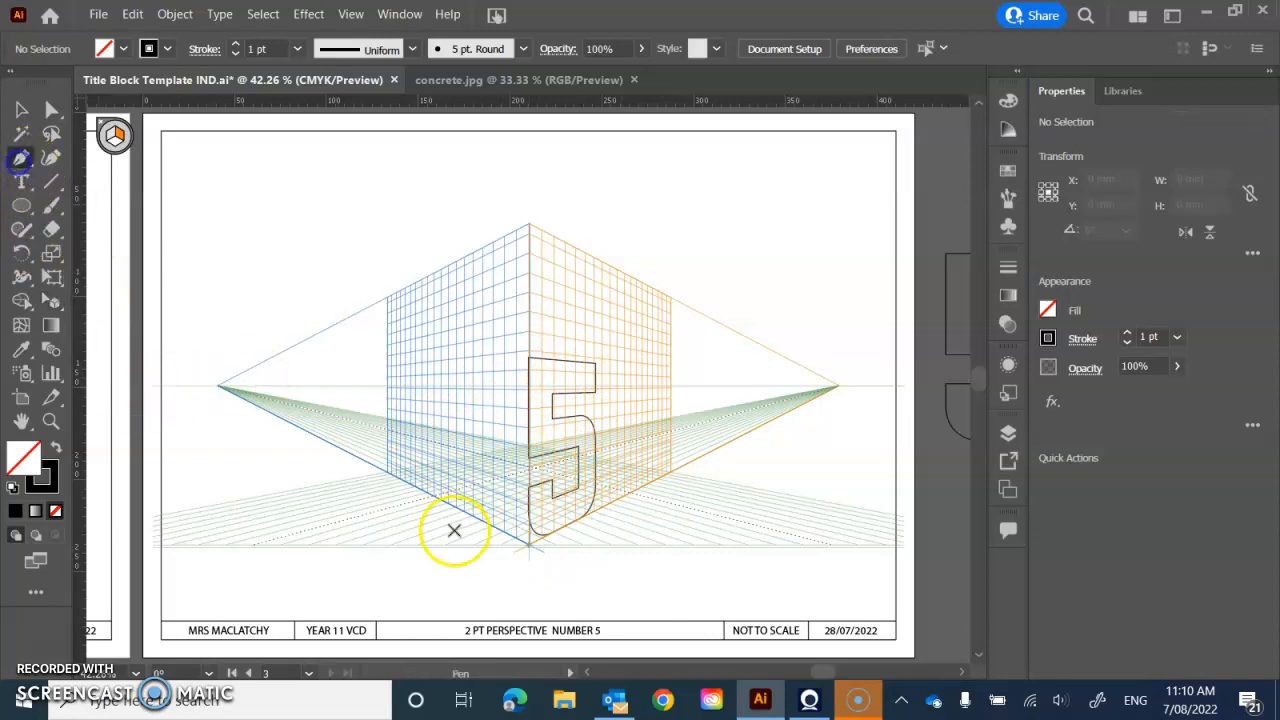
click(534, 534)
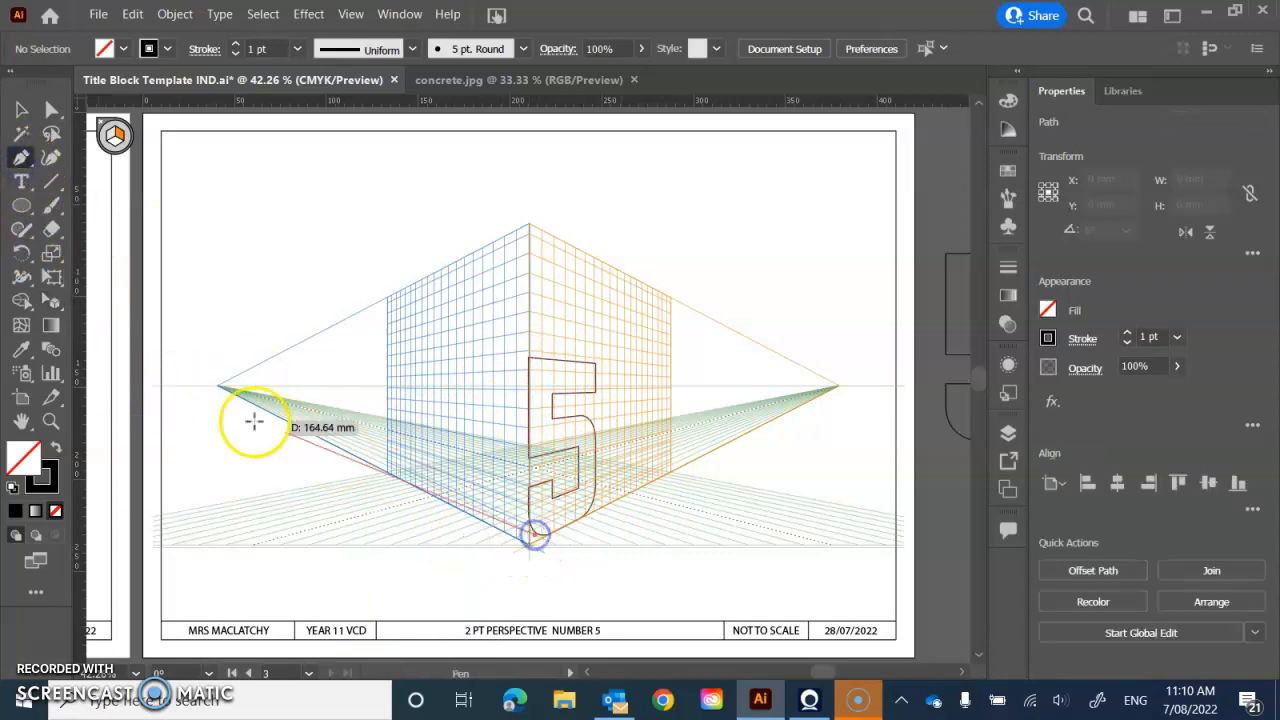
click(218, 386)
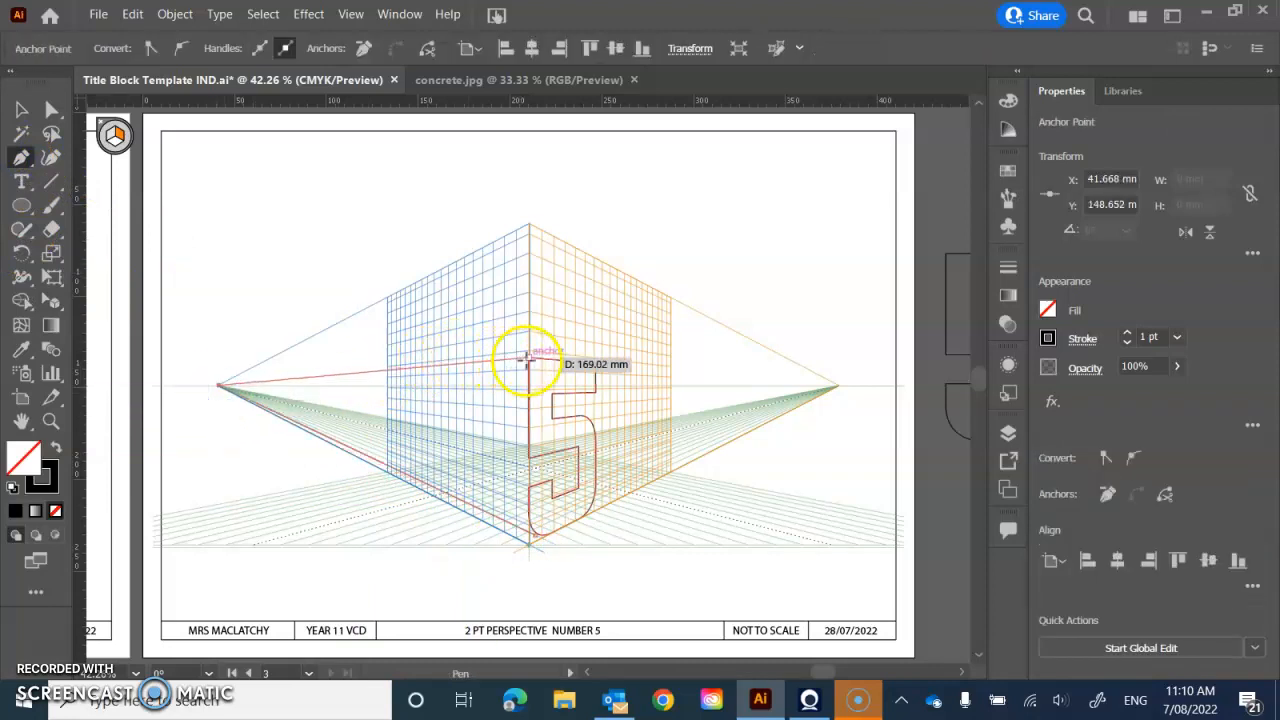
click(529, 358)
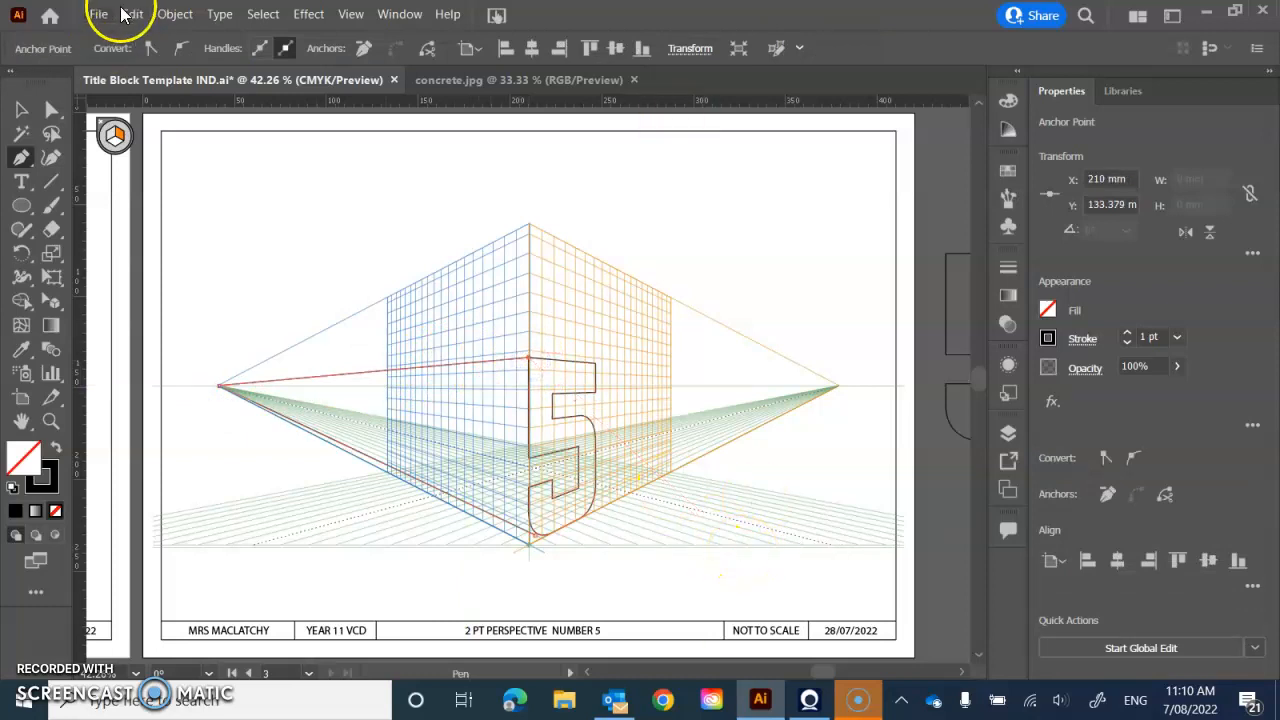
- Hide the perspective grid
click(347, 15)
mouse_move(513, 478)
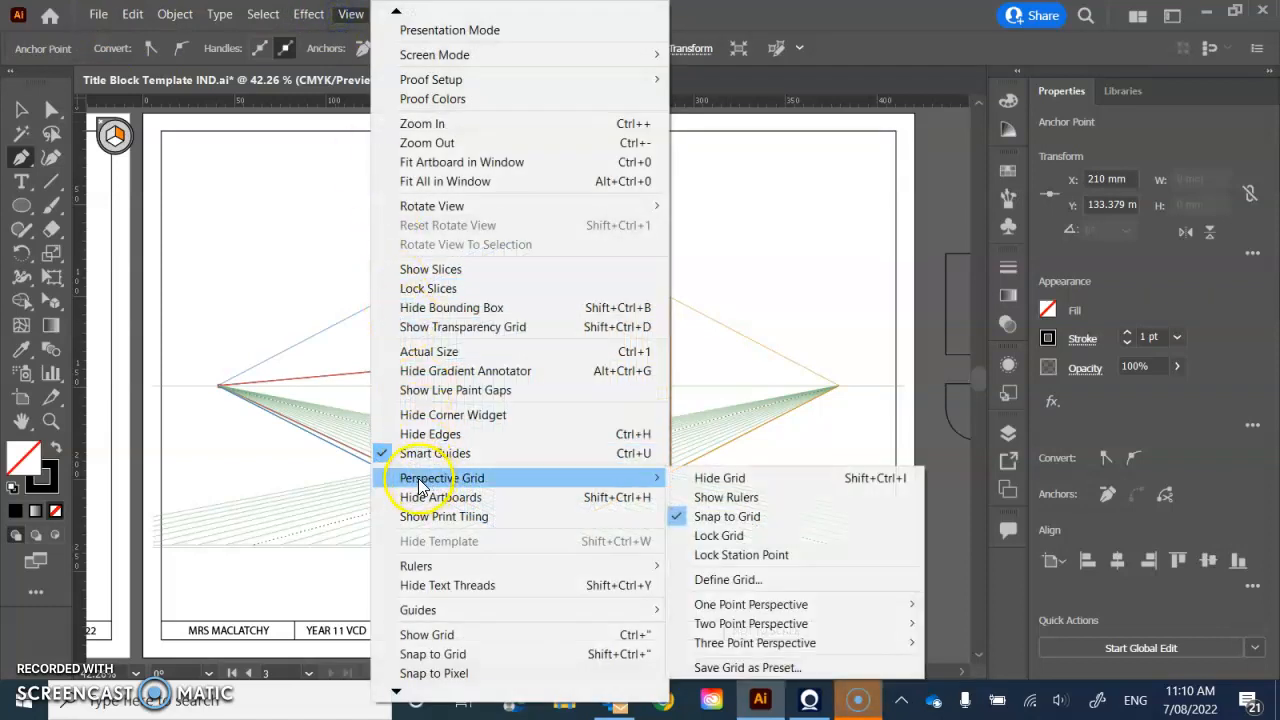
click(692, 485)
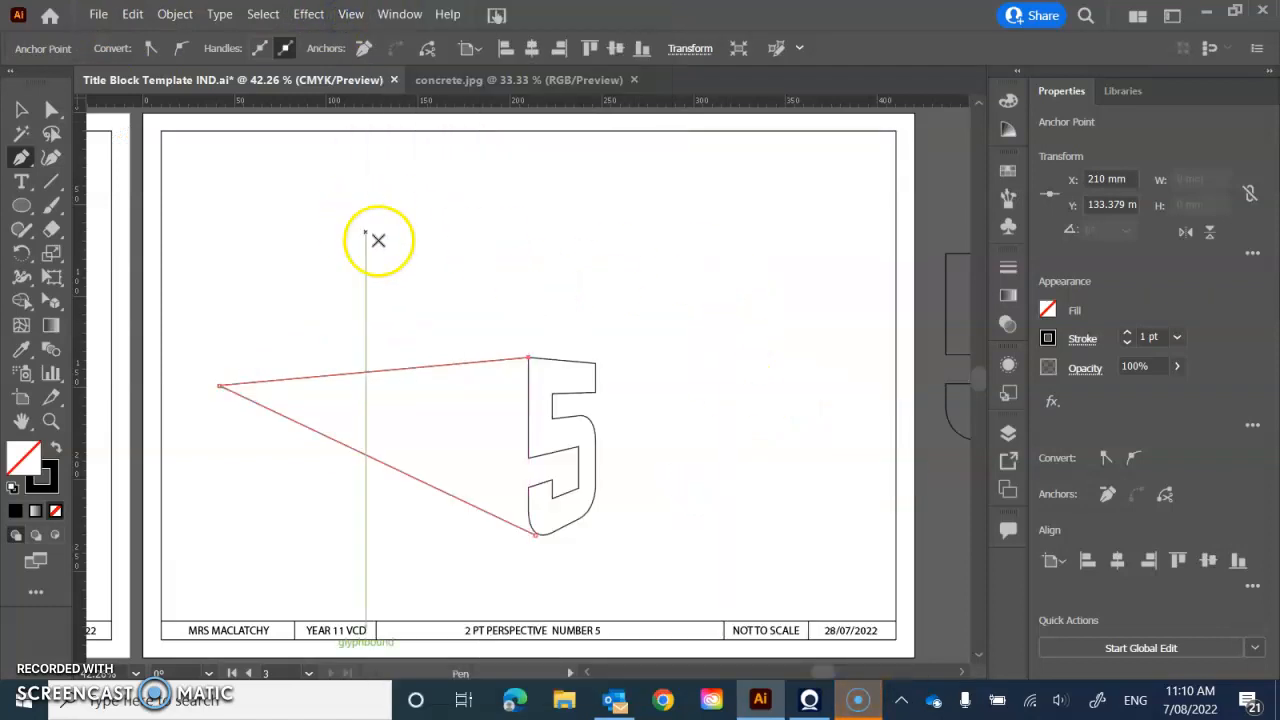
- Duplicate the perspective 5 and place the copy behind the original, offset towards the left vanishing point
click(17, 107)
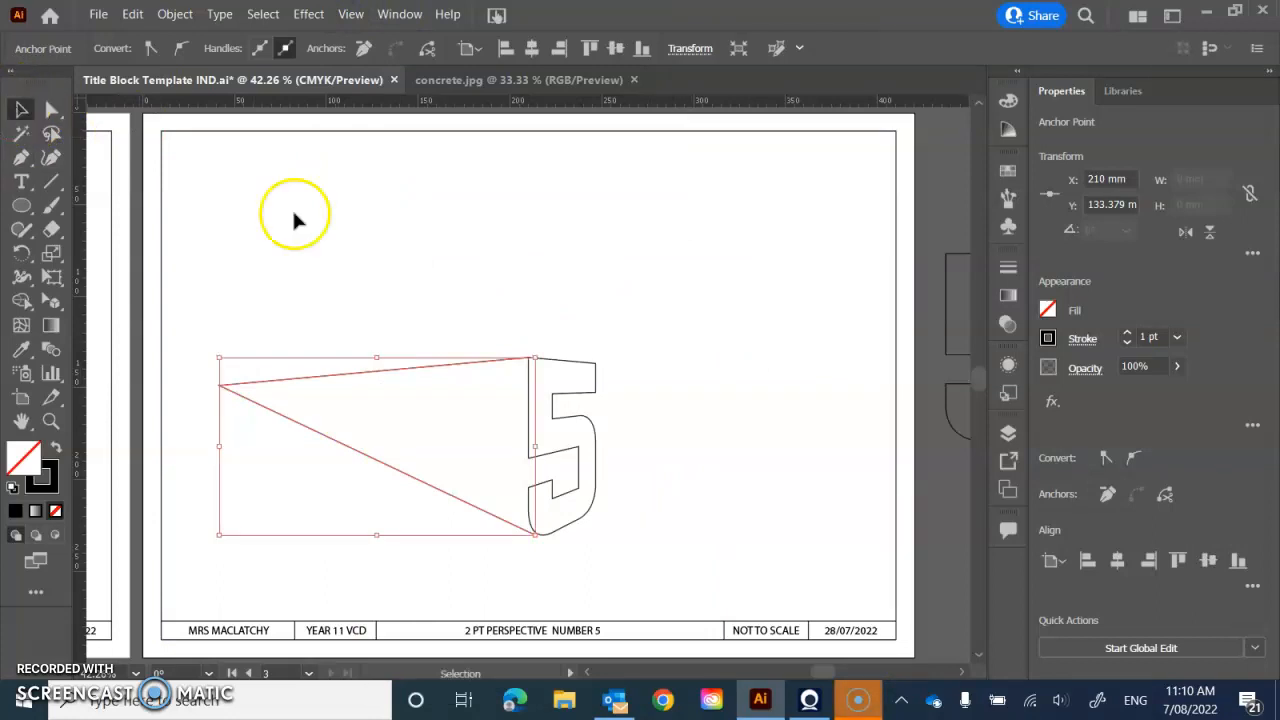
click(569, 366)
key(ctrl+c)
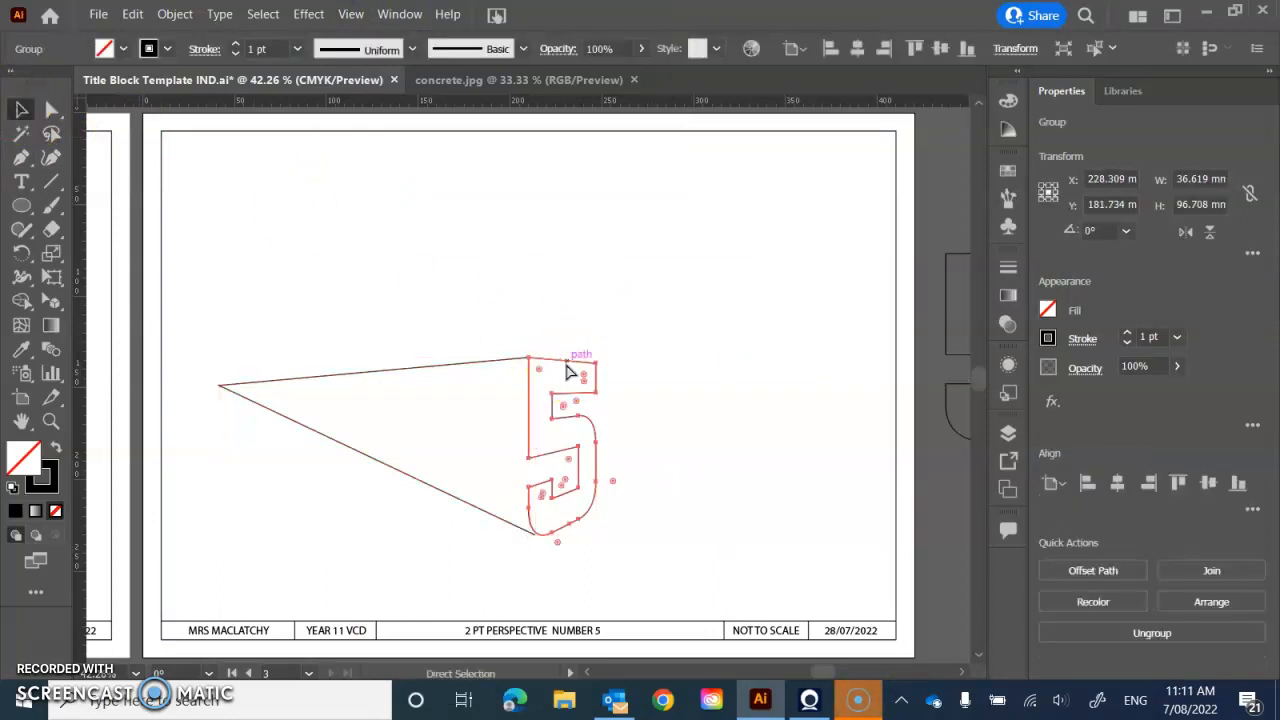
key(ctrl+v)
drag(513, 294, 519, 346)
drag(518, 350, 518, 350)
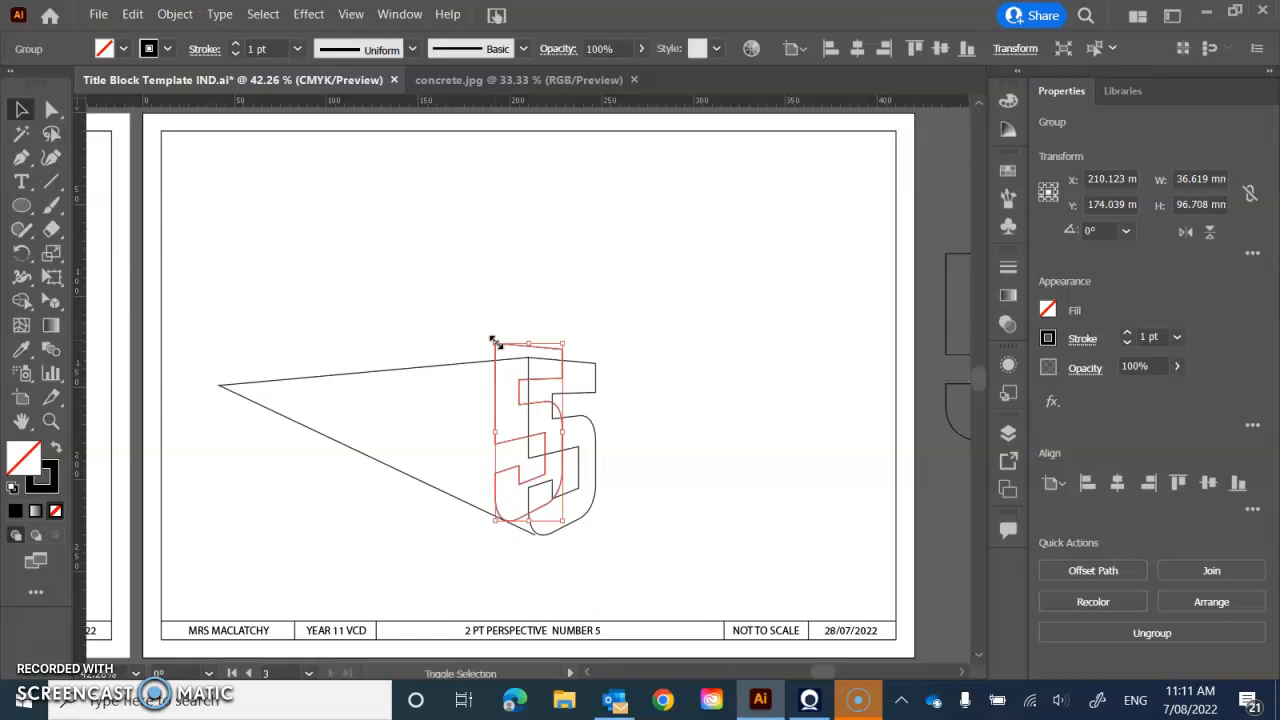
- Scale the copied 5 down to about 33 by 88 mm so it fits between the two vanishing lines, and deselect it
drag(502, 353, 504, 355)
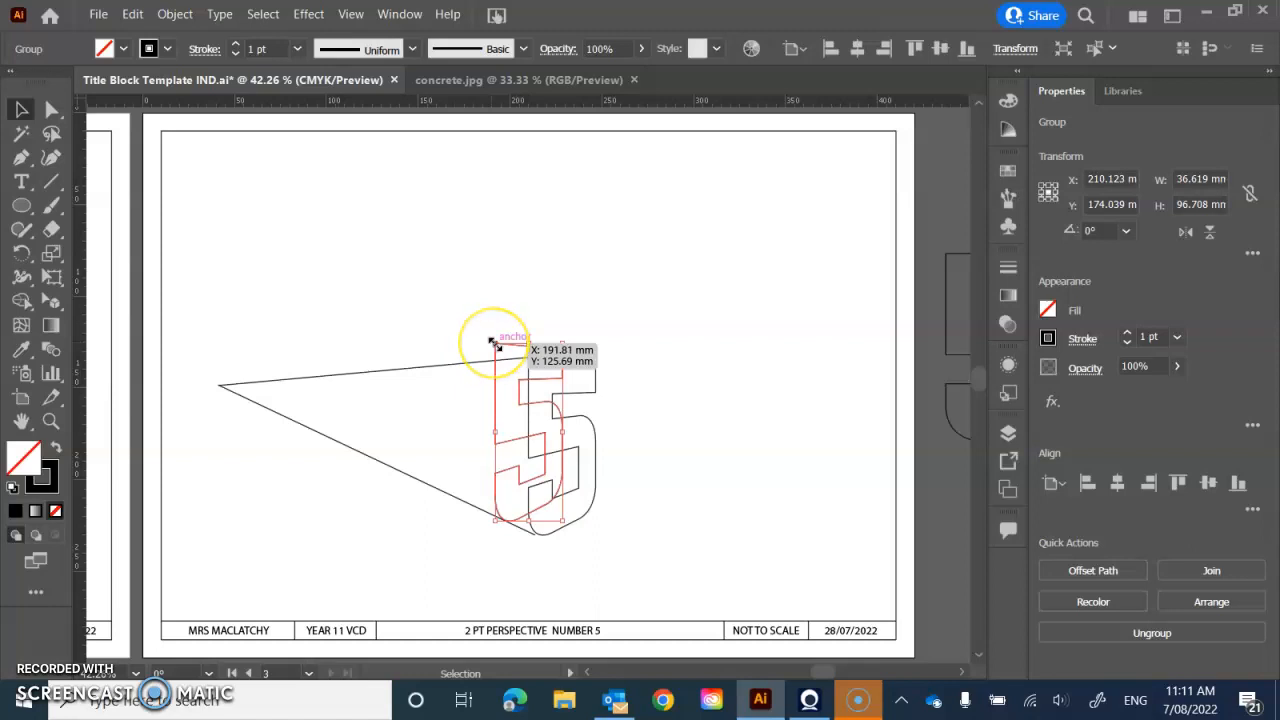
drag(493, 343, 501, 362)
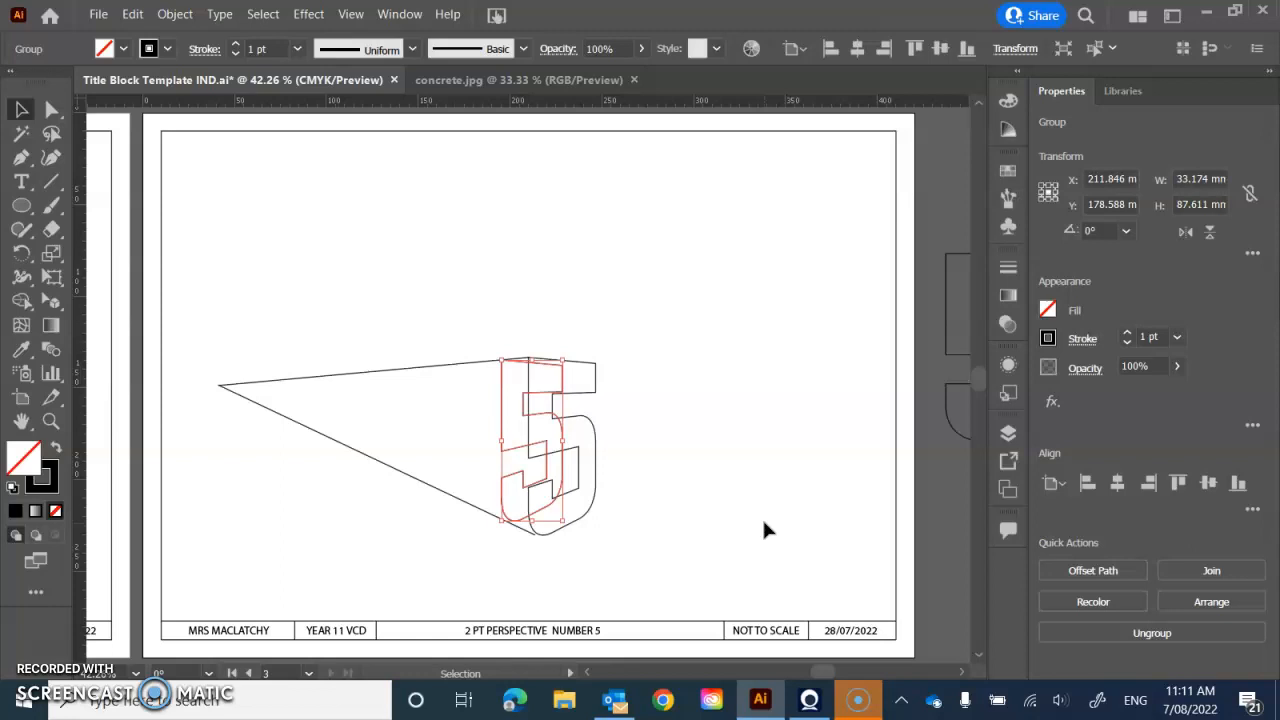
click(715, 485)
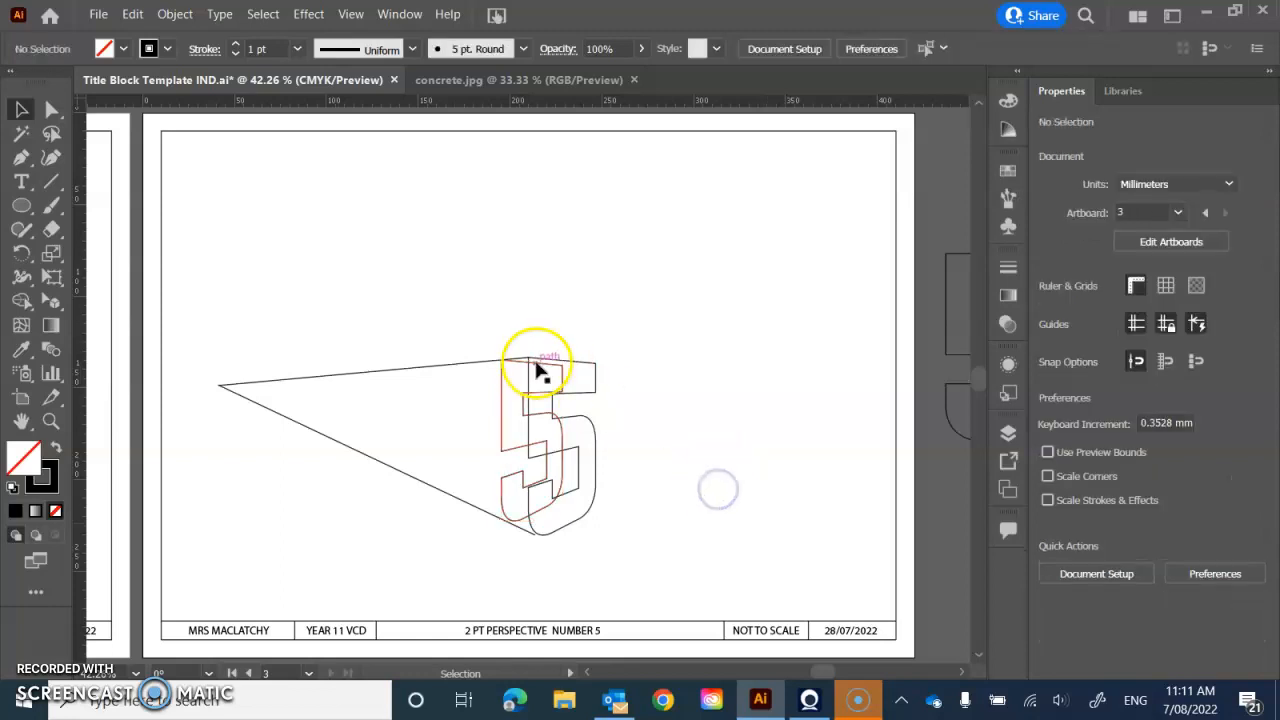
- Convert the smaller copied 5 and the vanishing lines to guides, then deselect them
drag(462, 347, 523, 540)
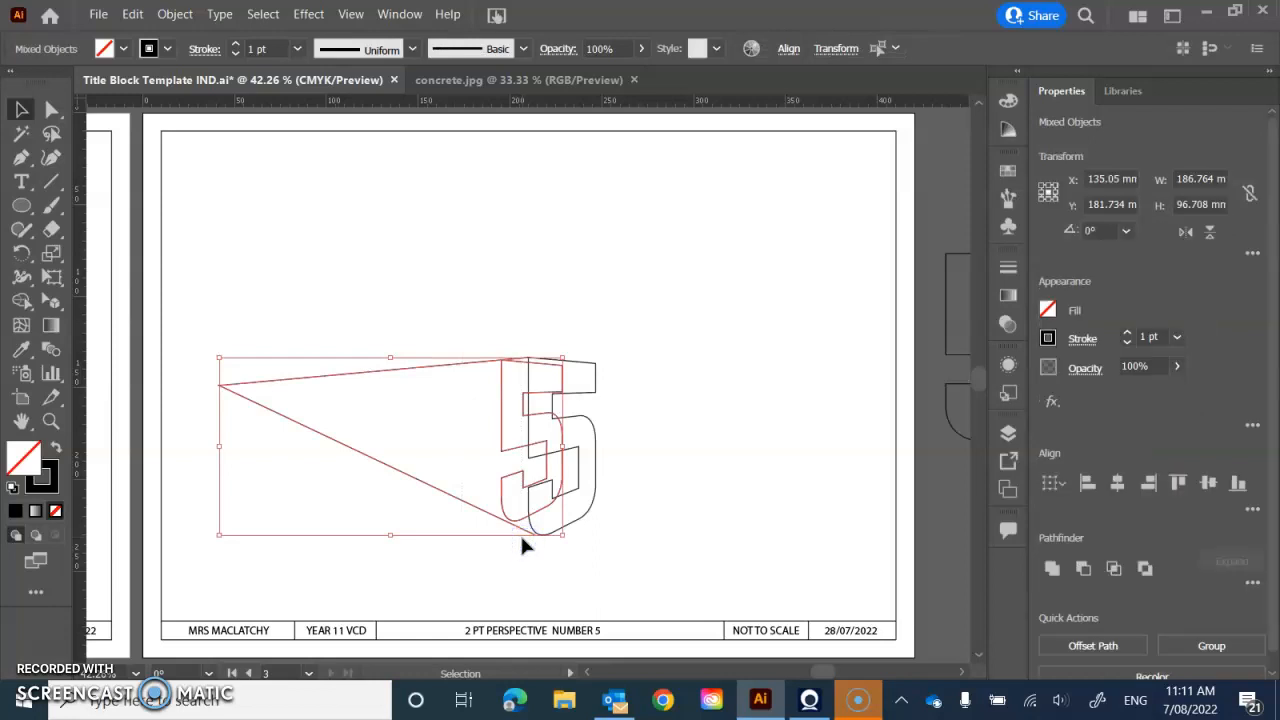
click(679, 499)
click(702, 508)
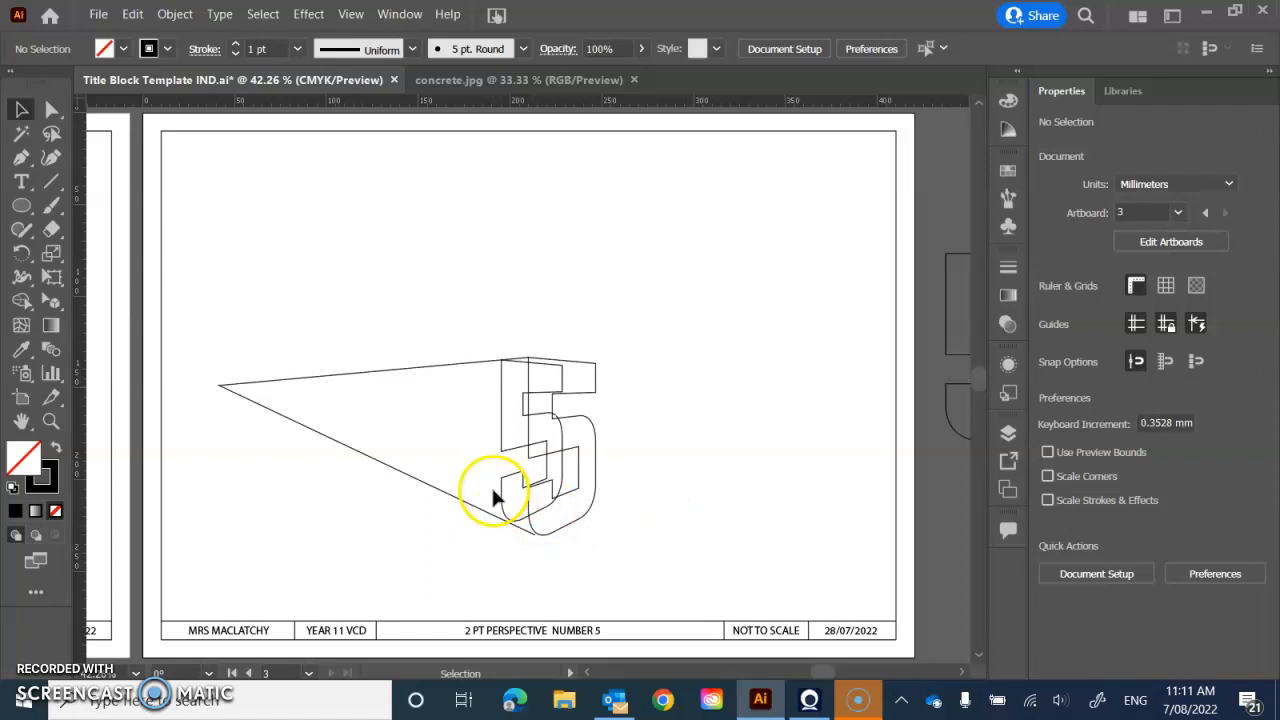
drag(480, 351, 517, 539)
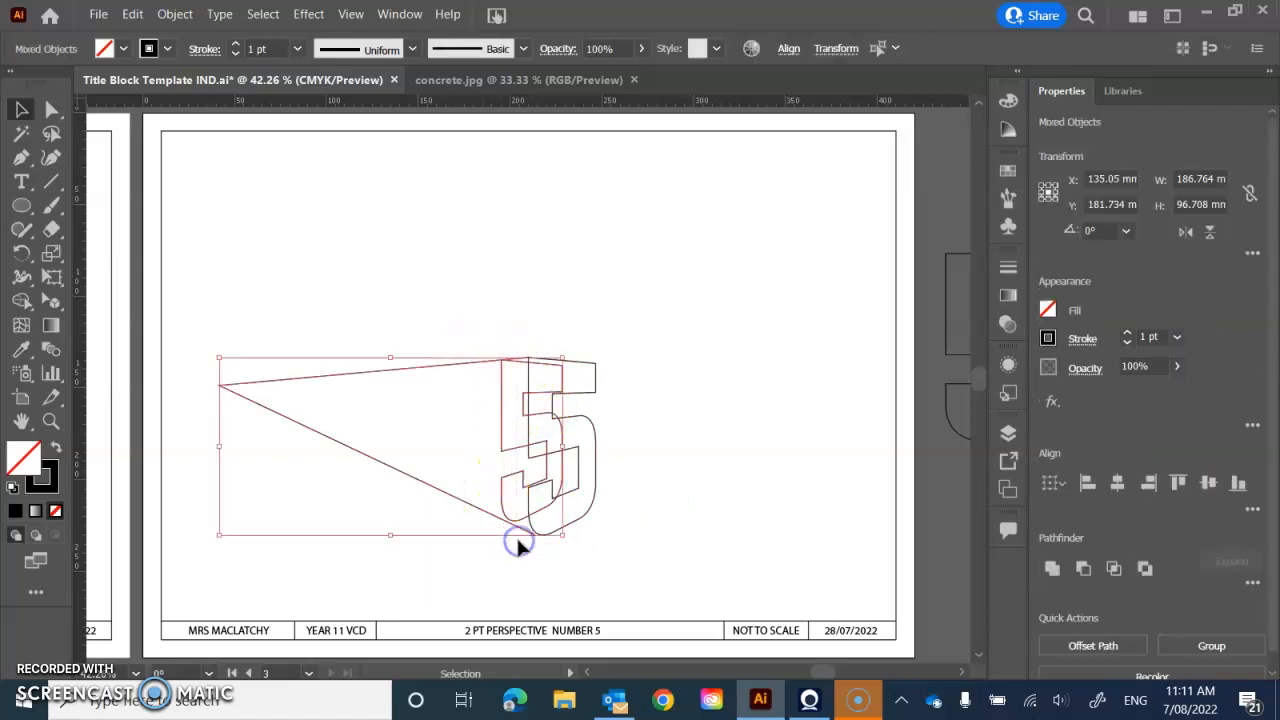
key(v)
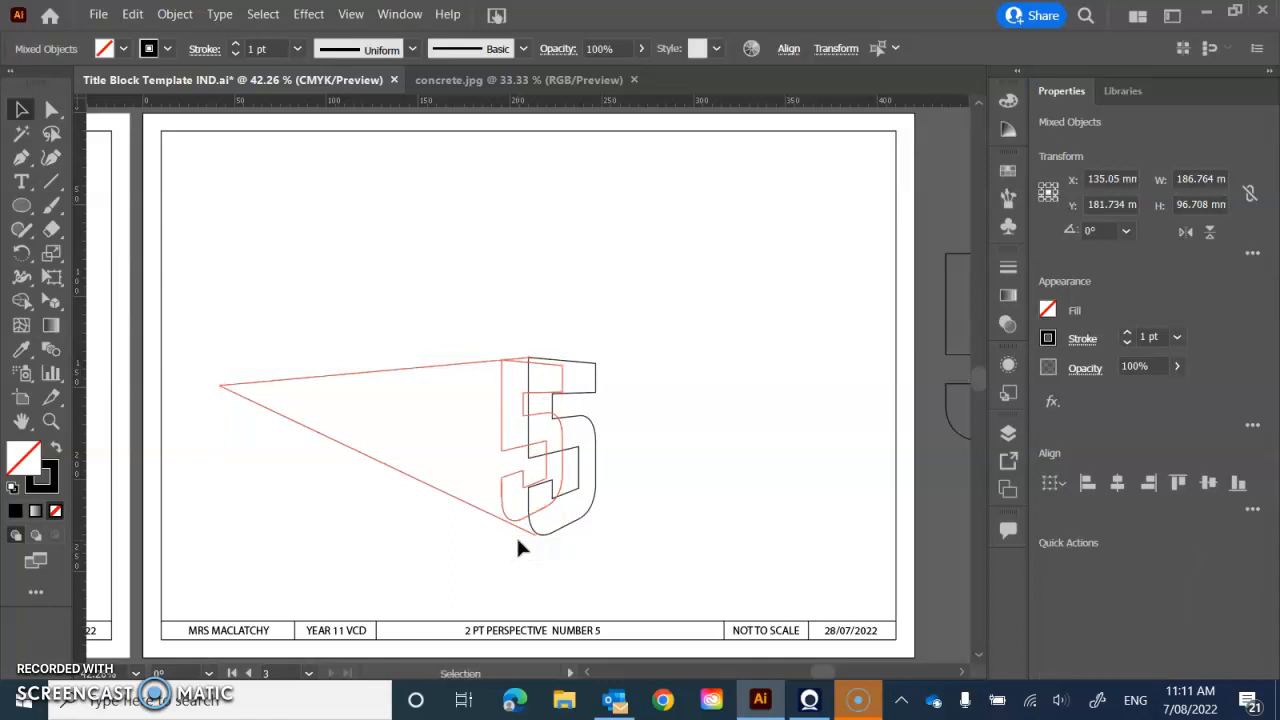
click(790, 448)
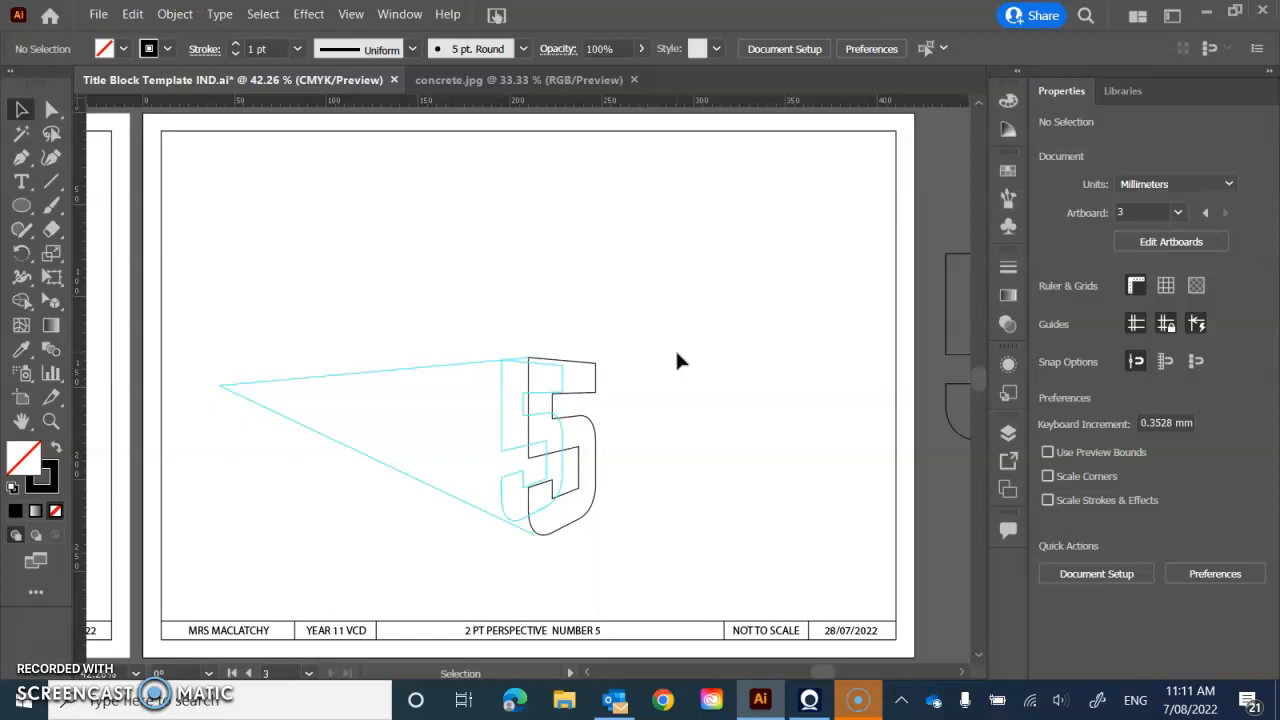
- Undo the guide conversion, scaling and copying of the 5, and delete the vanishing-line path
key(ctrl+z)
key(ctrl+z)
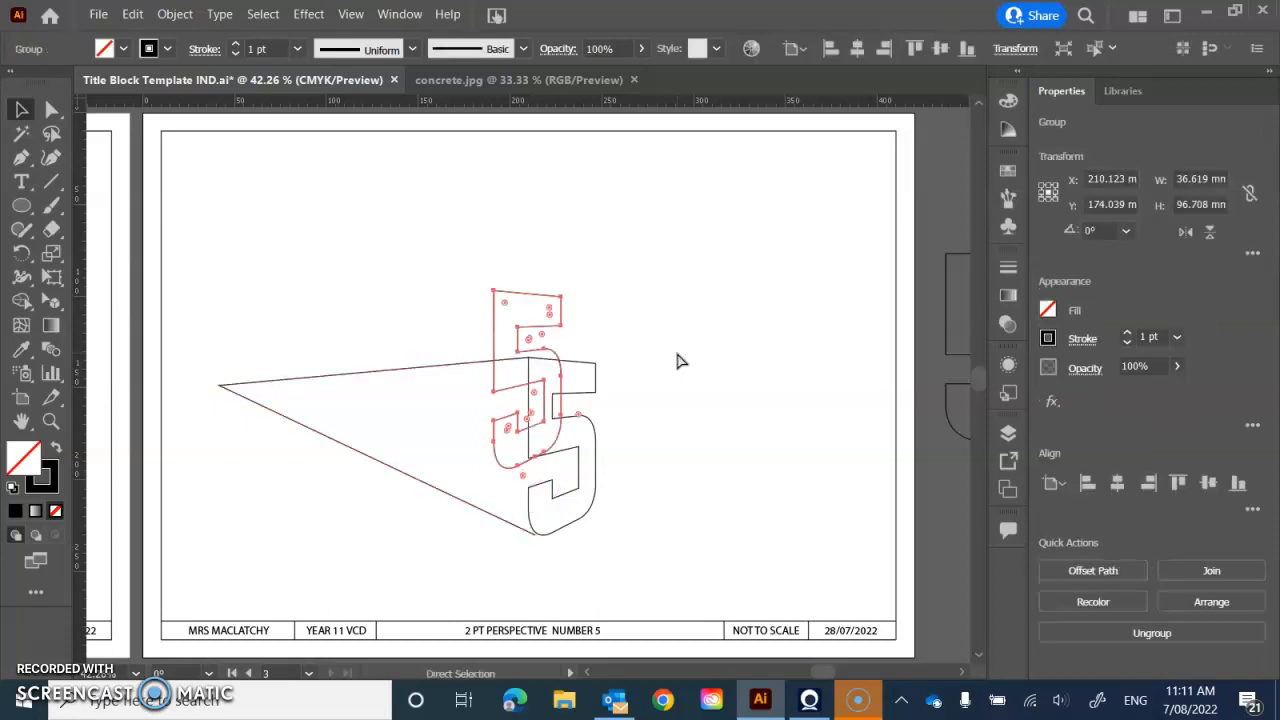
key(ctrl+z)
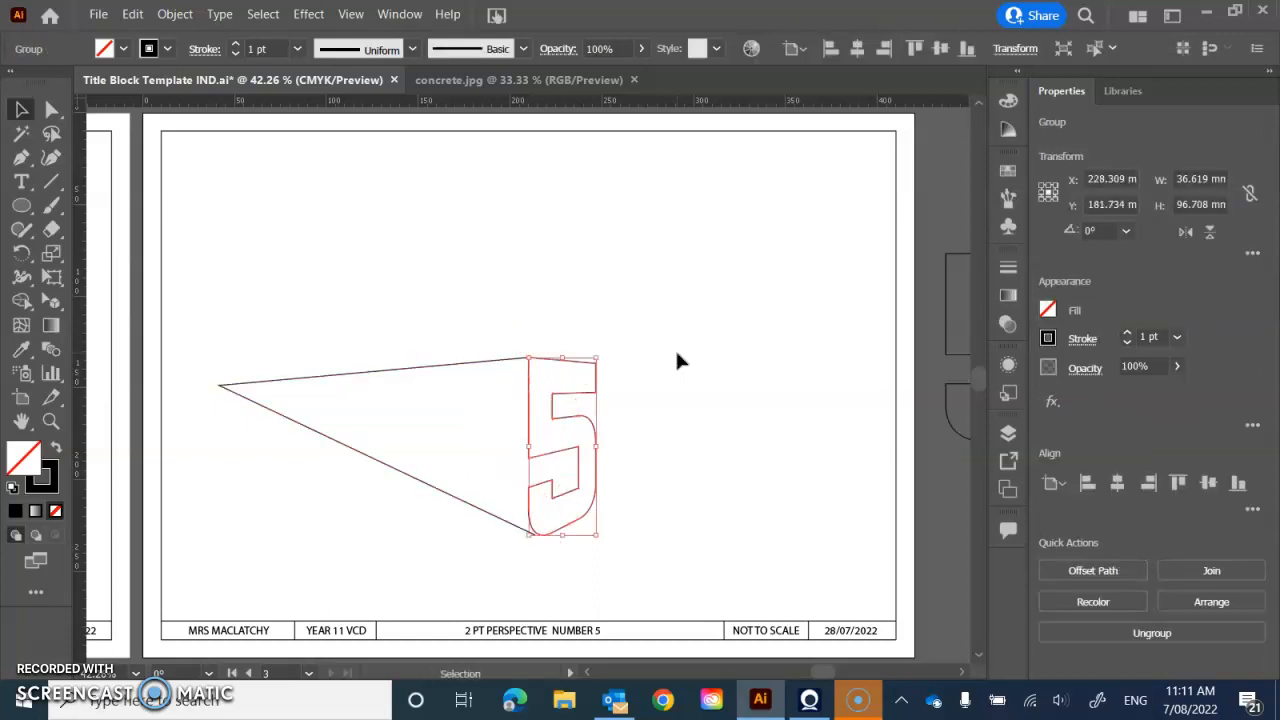
drag(334, 338, 390, 510)
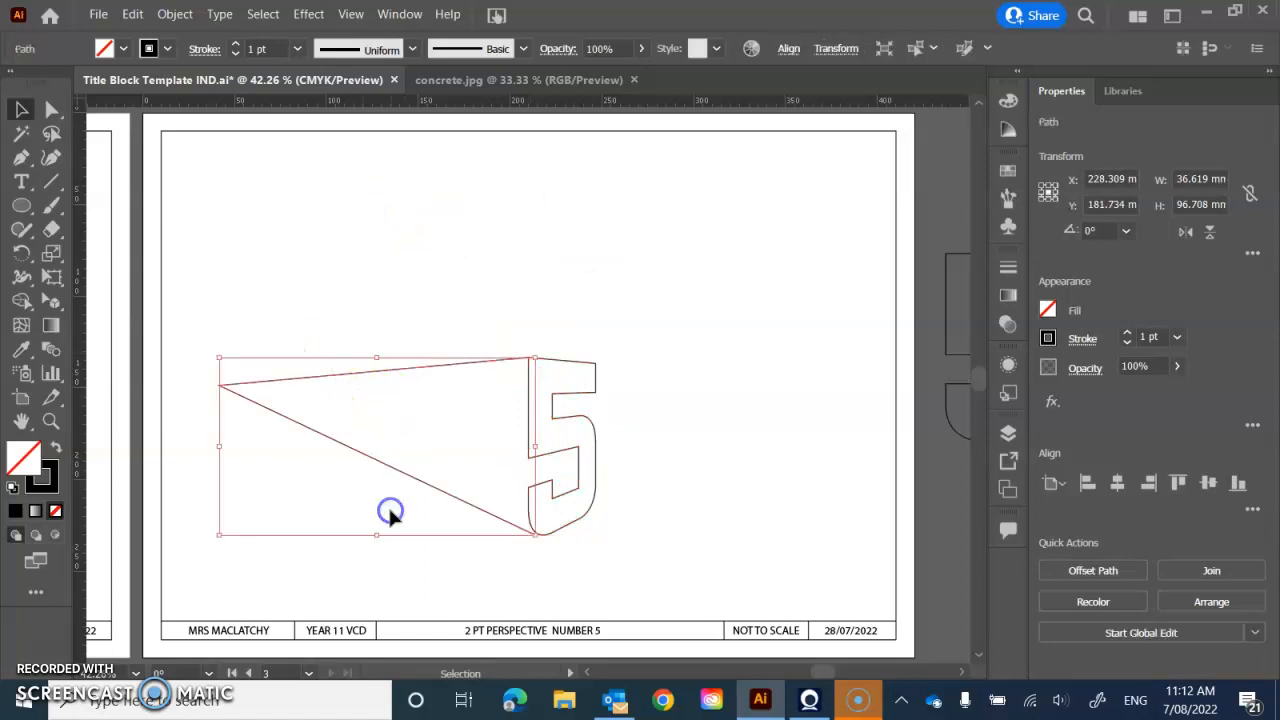
key(Delete)
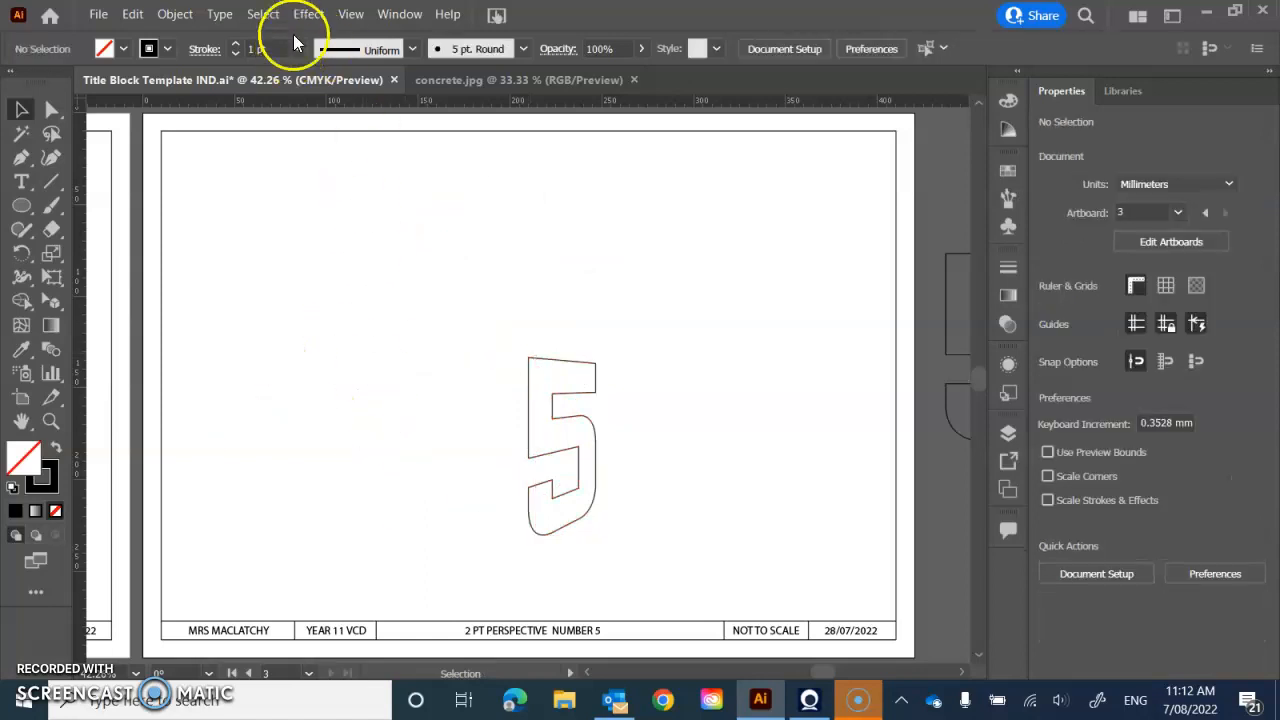
- Show the 2P-Normal View two-point perspective grid and shift its right-hand plane towards the left vanishing point, behind the 5
click(350, 14)
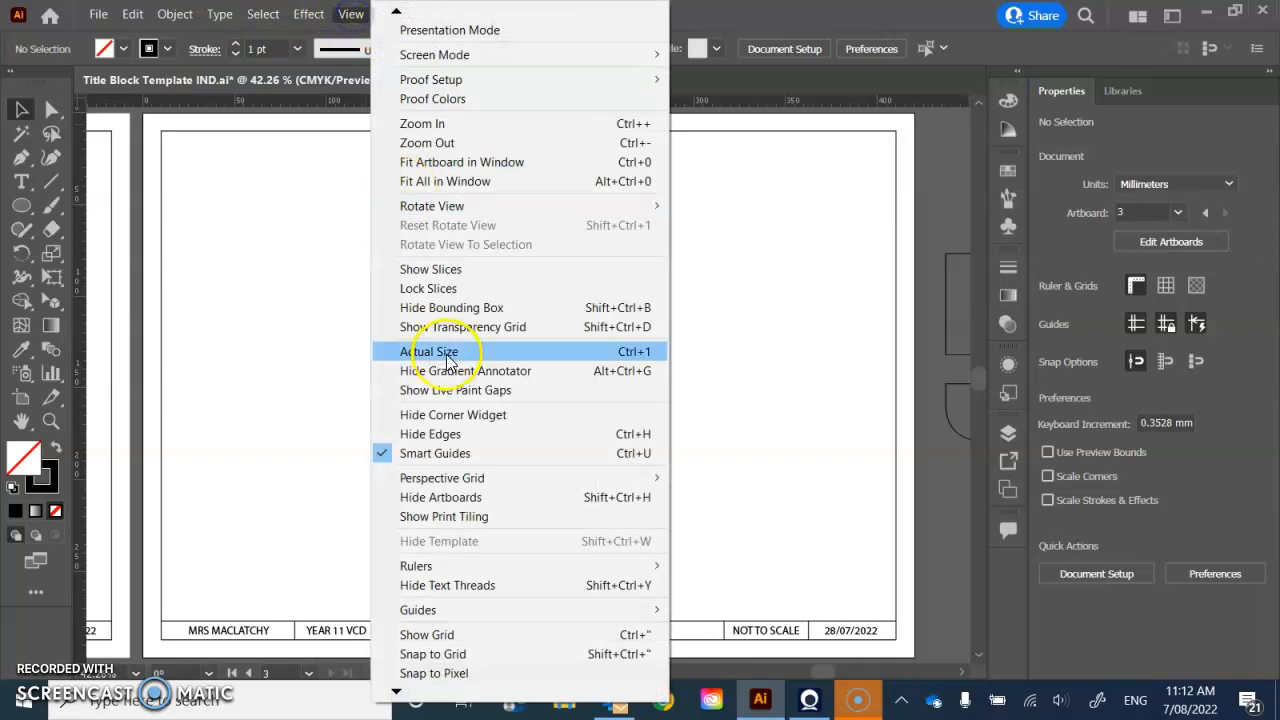
mouse_move(440, 478)
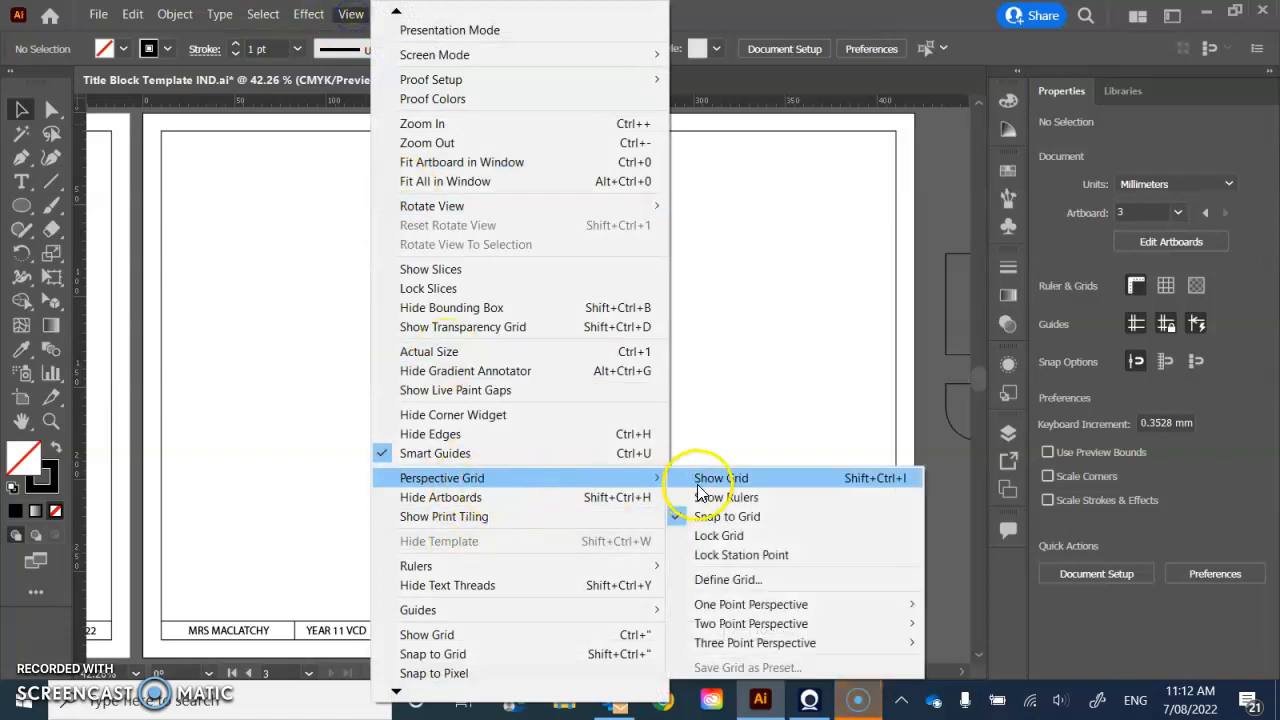
mouse_move(735, 627)
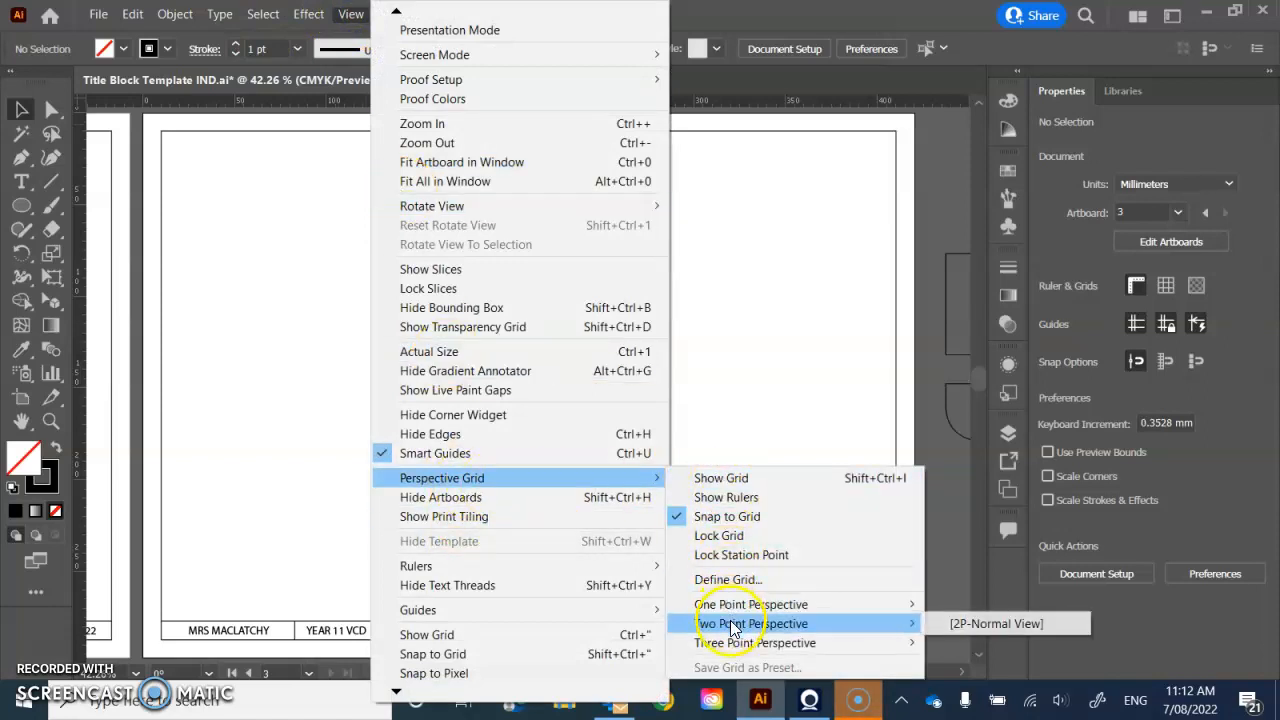
click(937, 624)
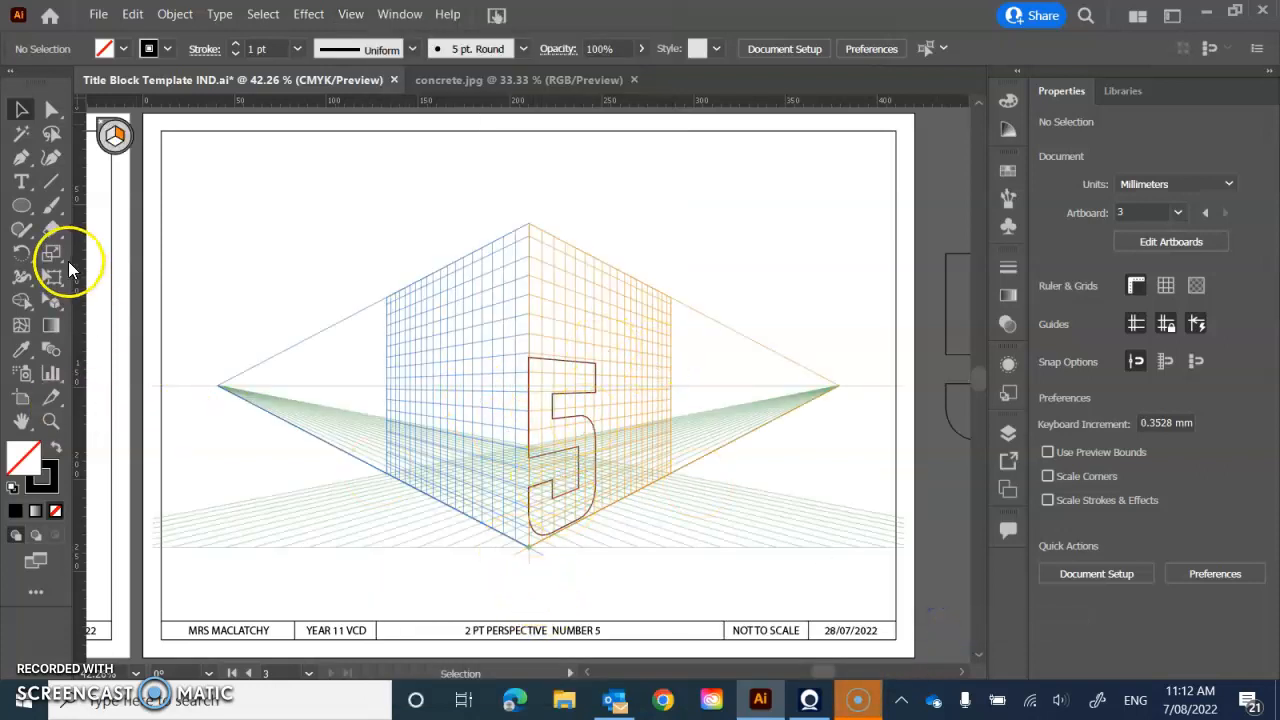
drag(60, 306, 141, 306)
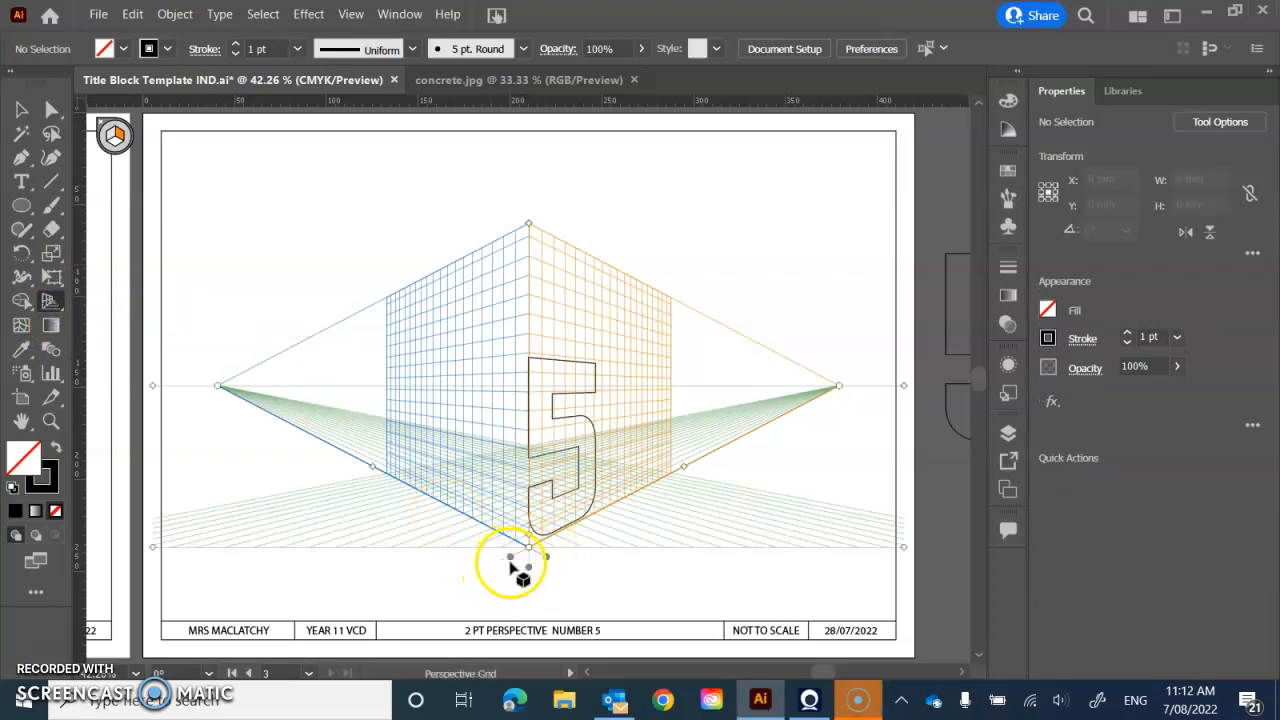
drag(512, 566, 446, 517)
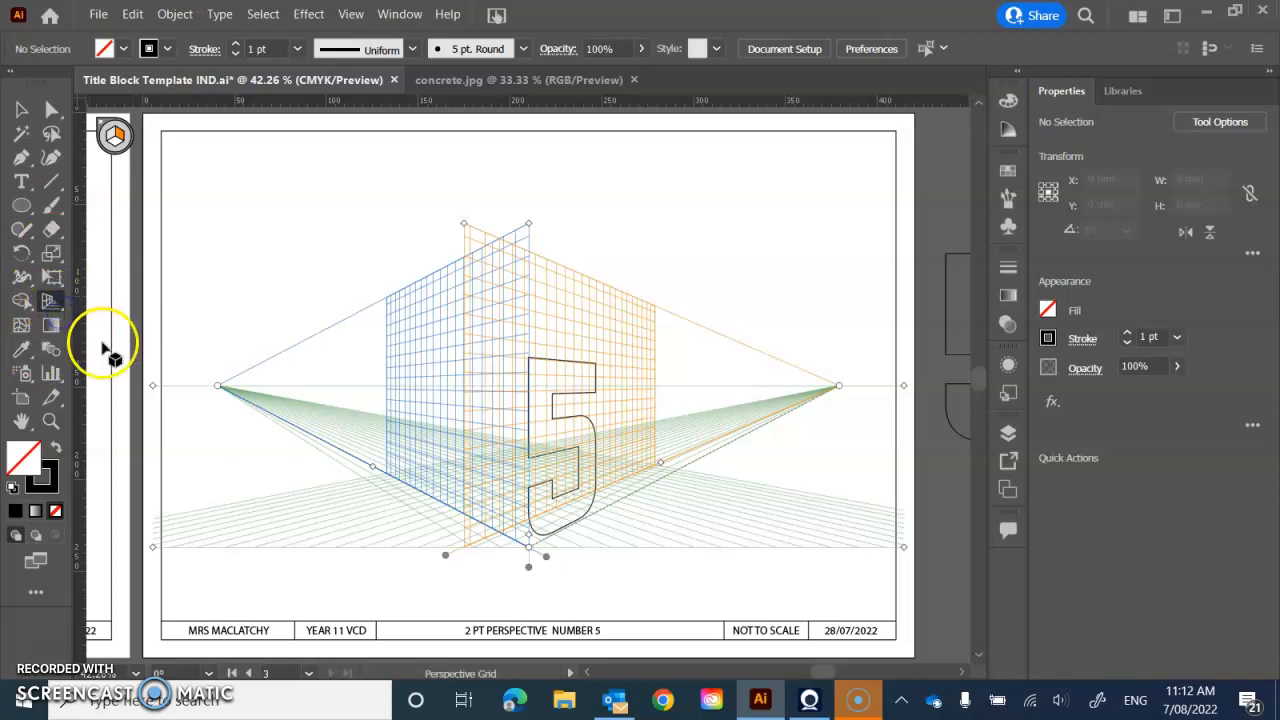
- Place the flat 5 from beside the artboard onto the shifted perspective plane, behind and left of the original 5, and deselect it
drag(61, 305, 107, 330)
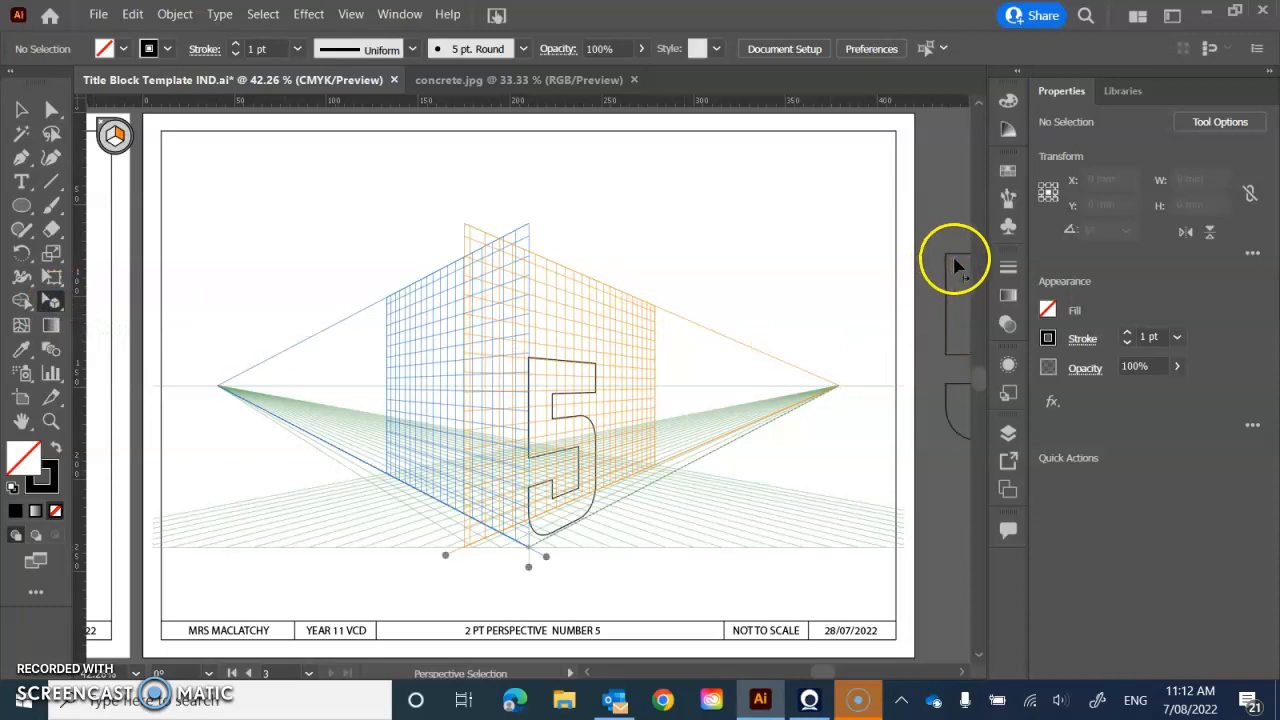
drag(955, 255, 507, 371)
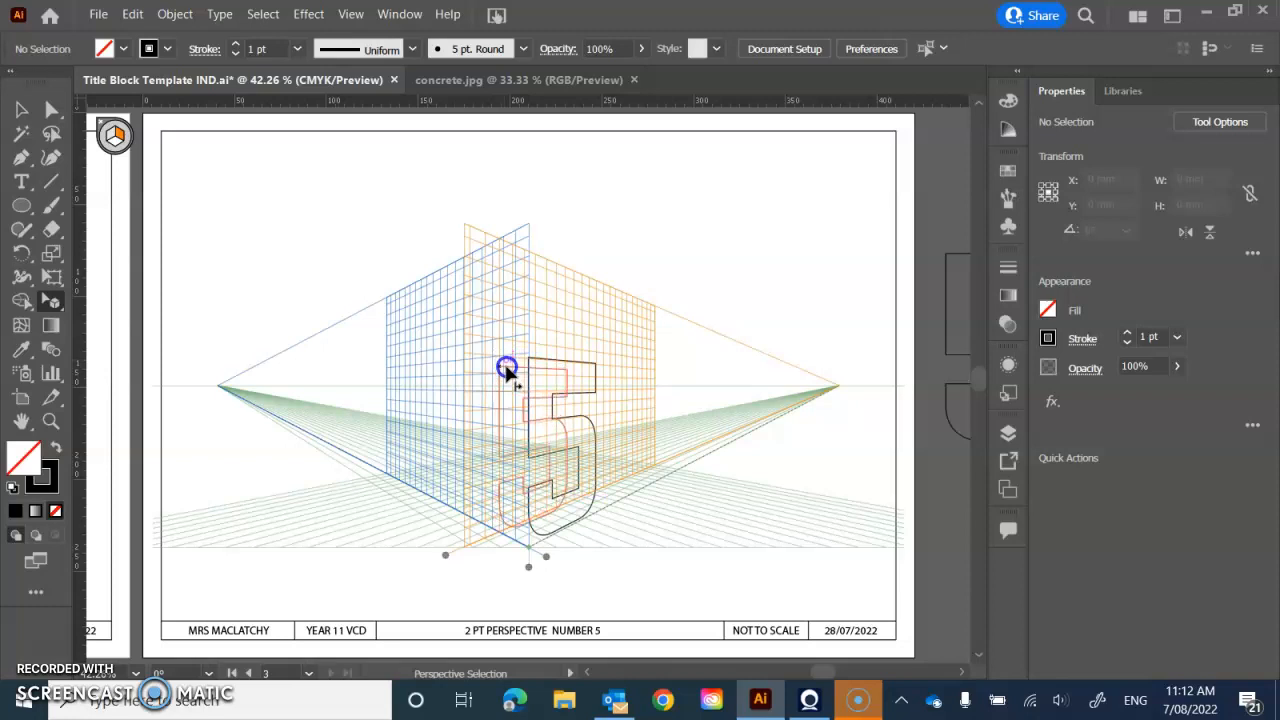
click(507, 371)
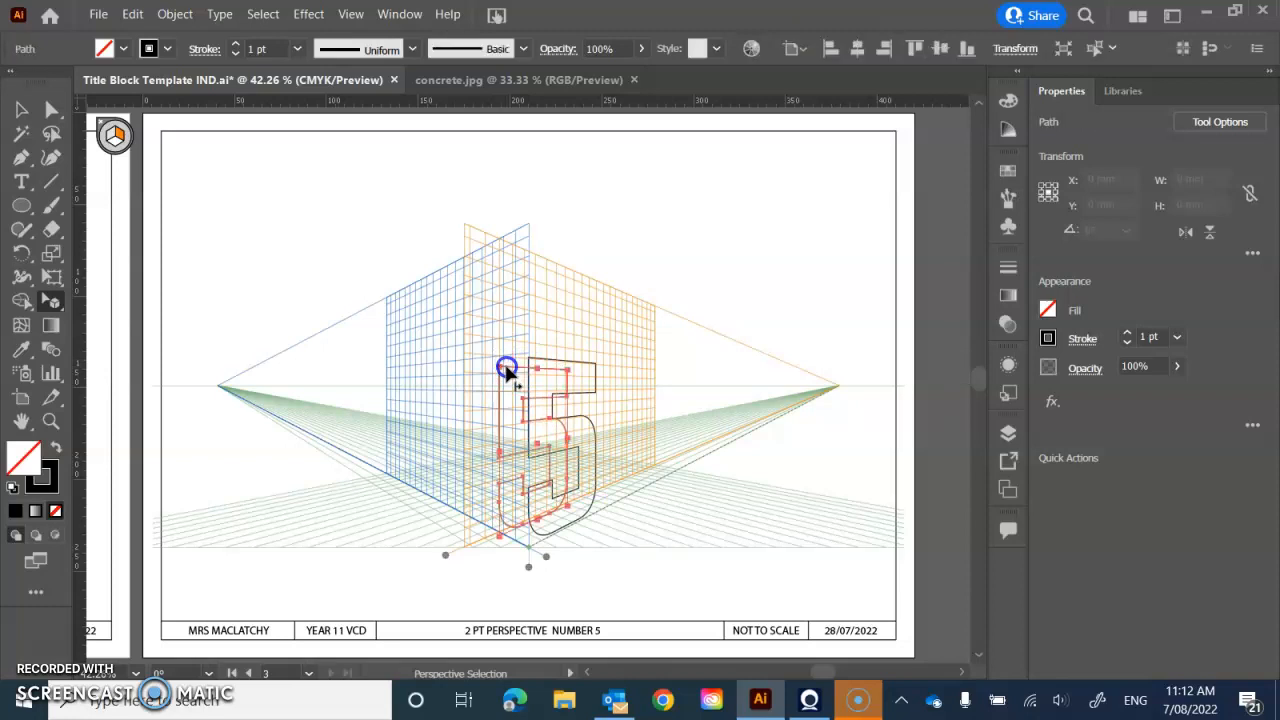
click(220, 180)
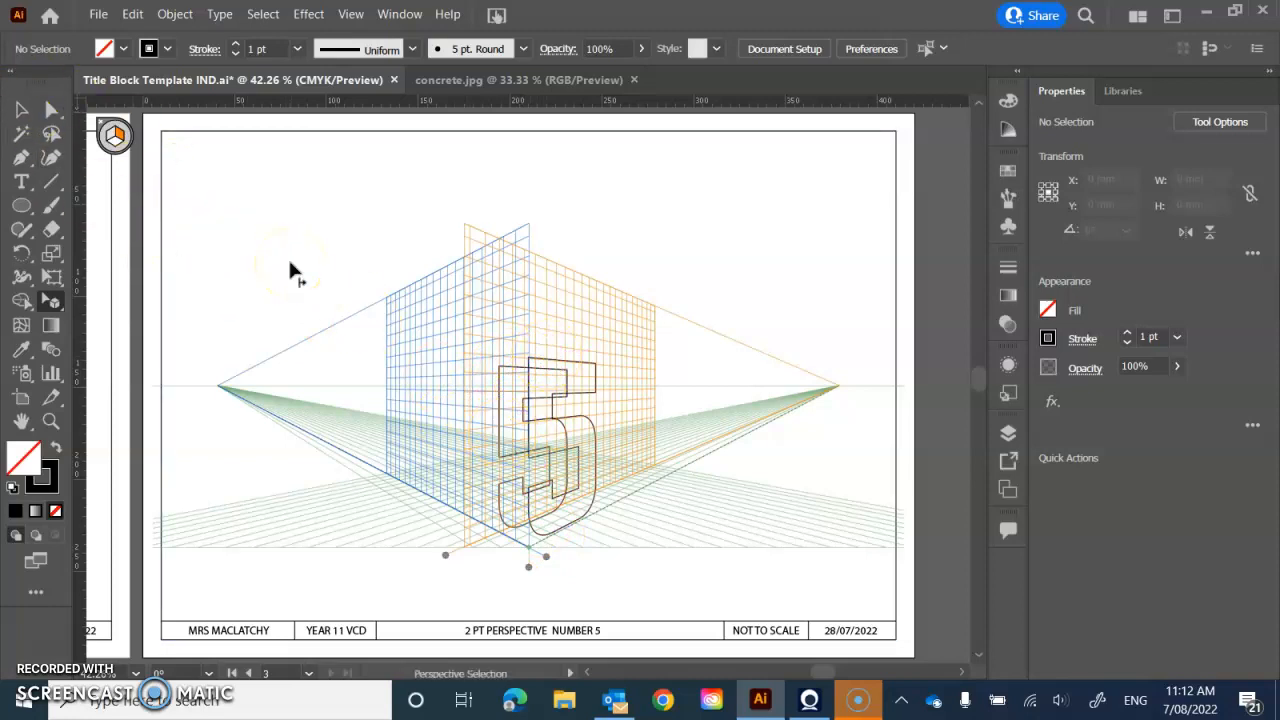
- Hide the perspective grid around the two overlapping 5s
click(350, 14)
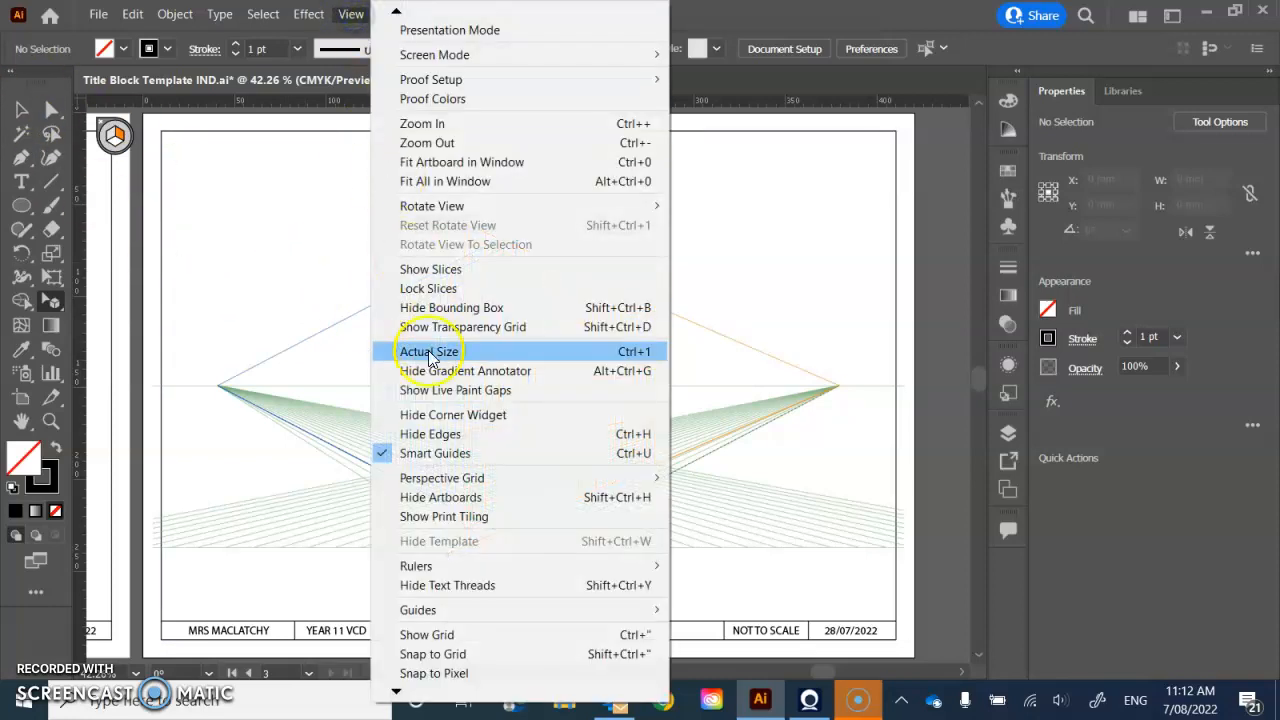
mouse_move(450, 485)
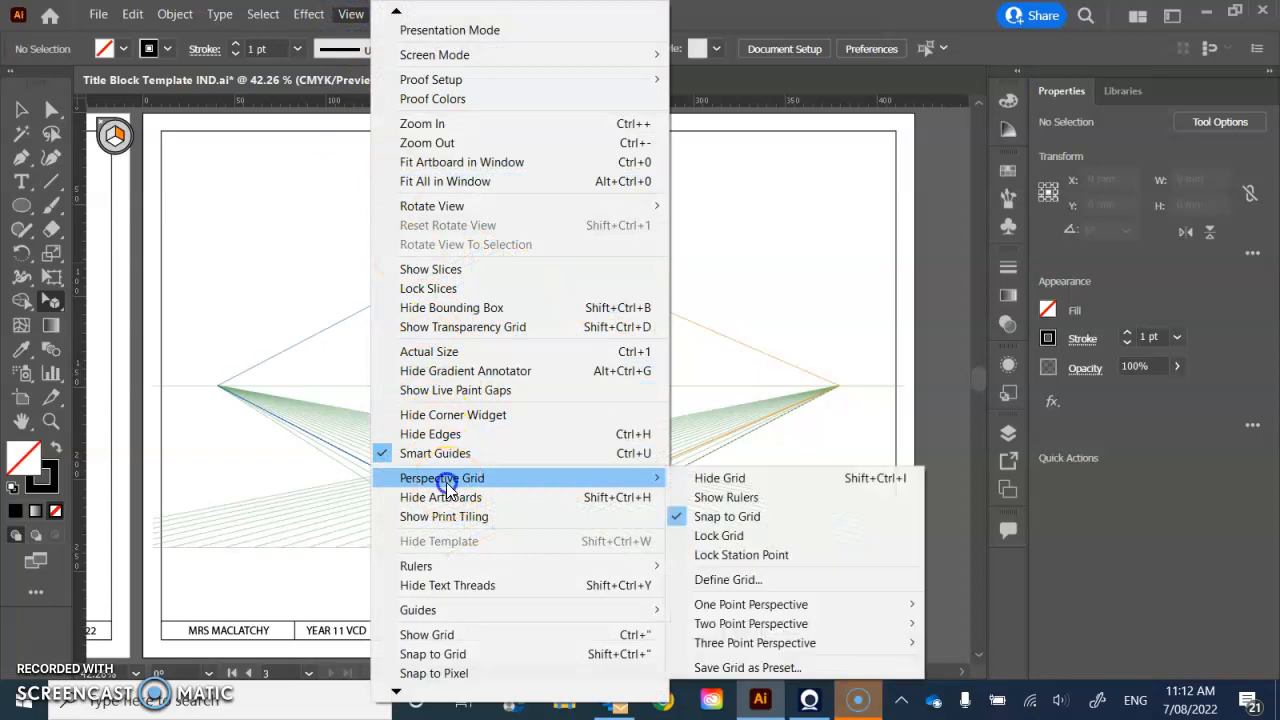
click(722, 480)
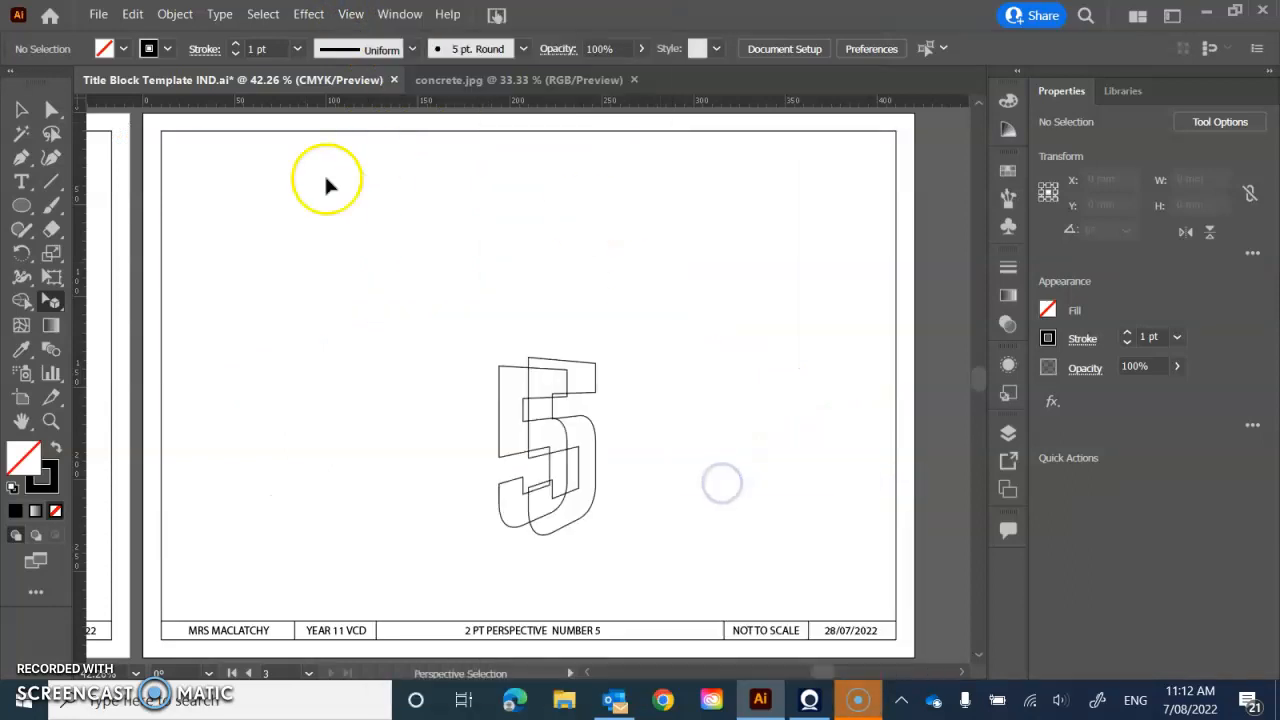
- Draw a Pen path from the front 5's upper-left corner to about X 55, Y 174 mm and back to its base
click(21, 157)
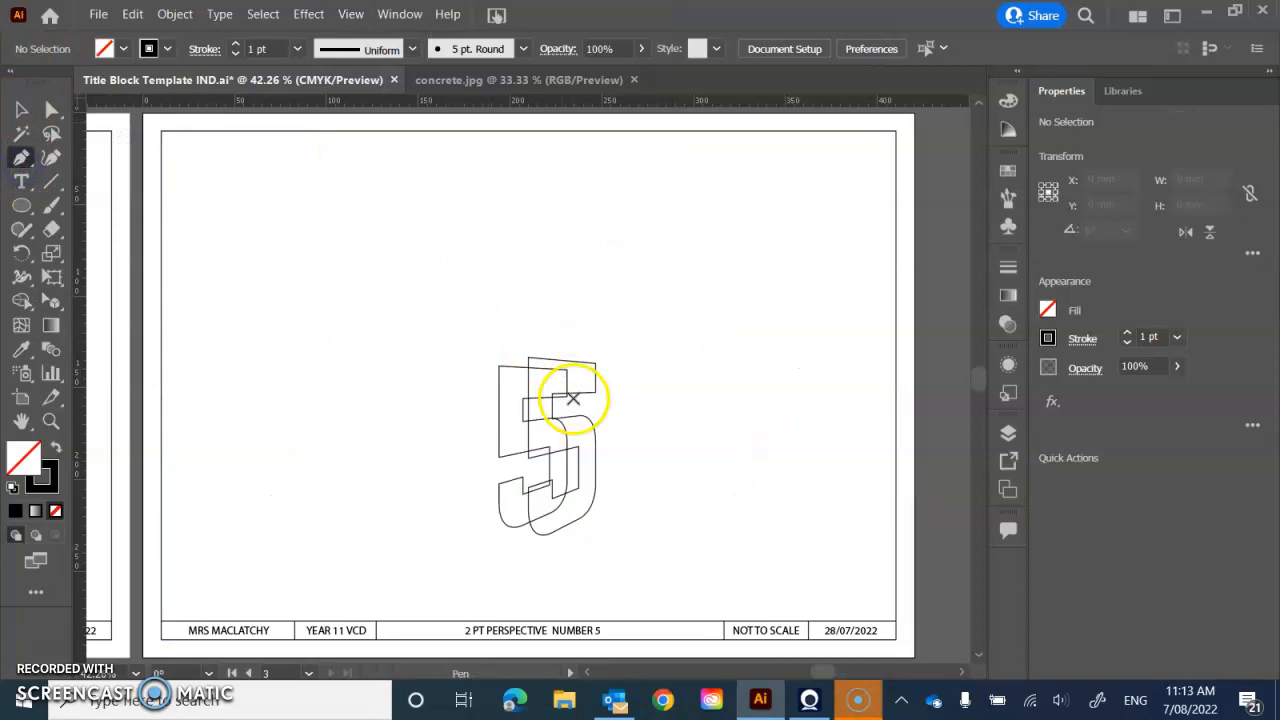
click(529, 358)
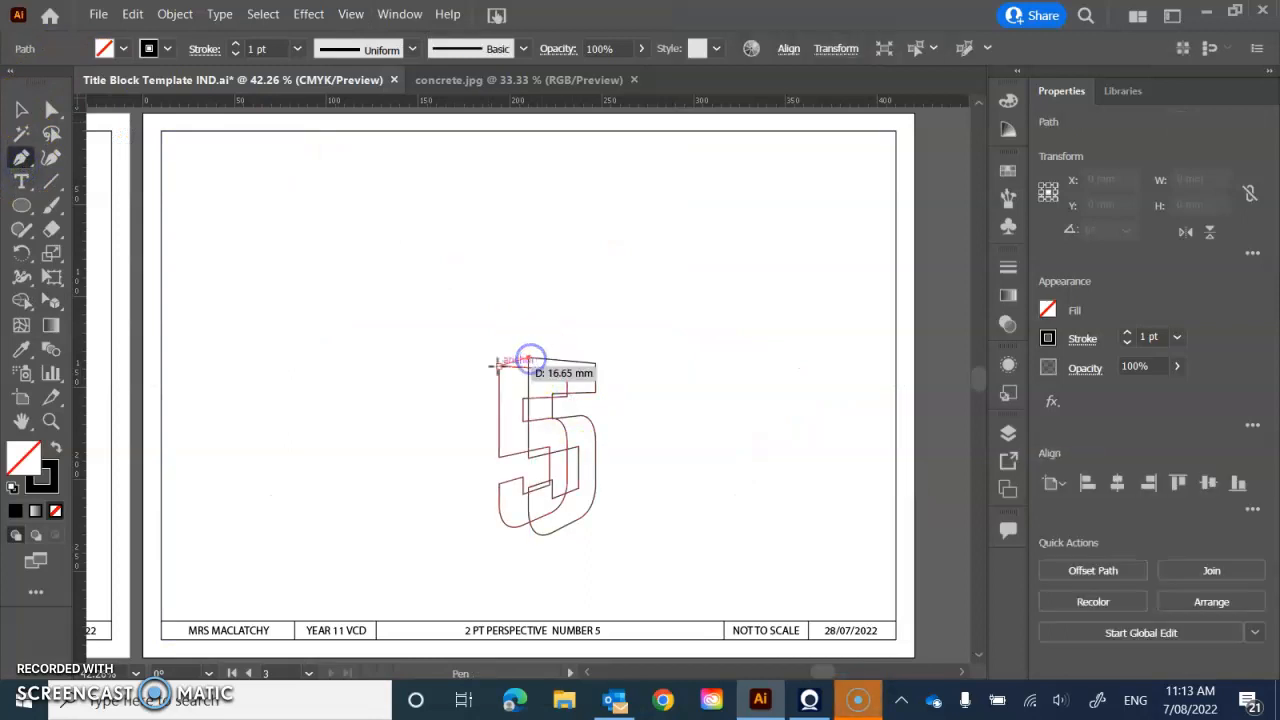
click(243, 431)
click(535, 535)
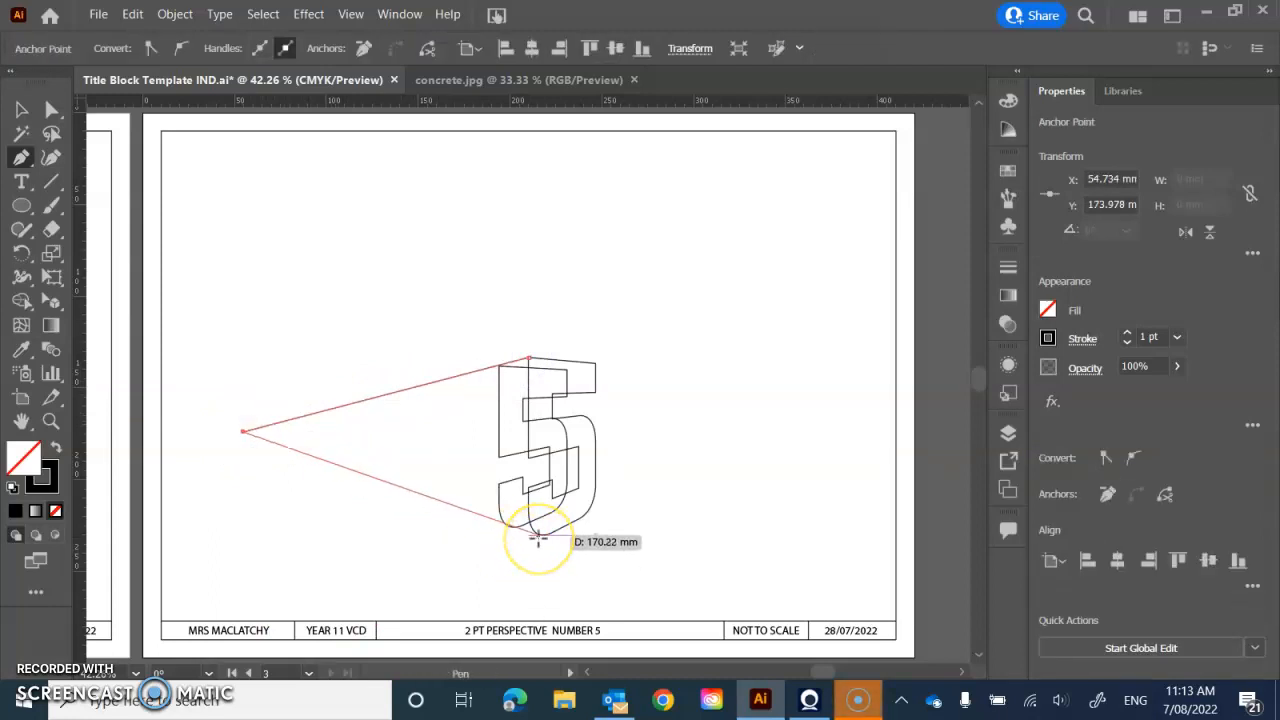
click(736, 535)
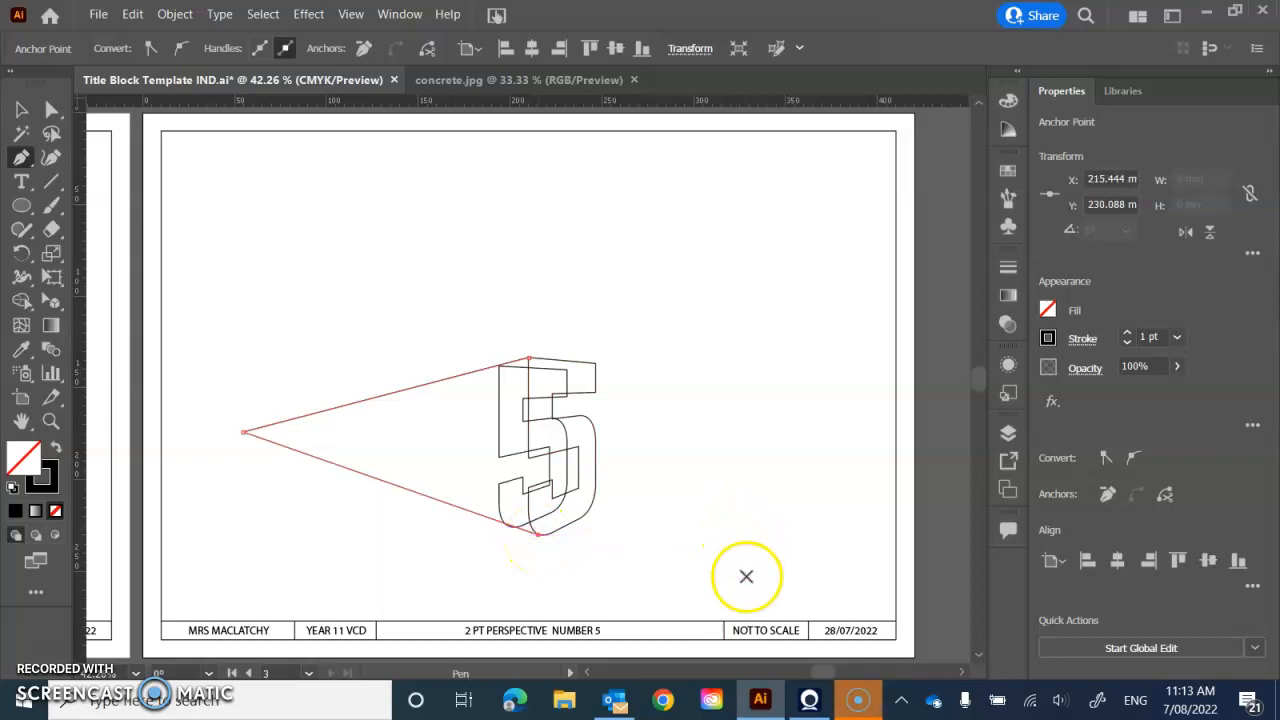
- Convert the rear 5 and the converging construction lines to guides, and deselect them
click(17, 109)
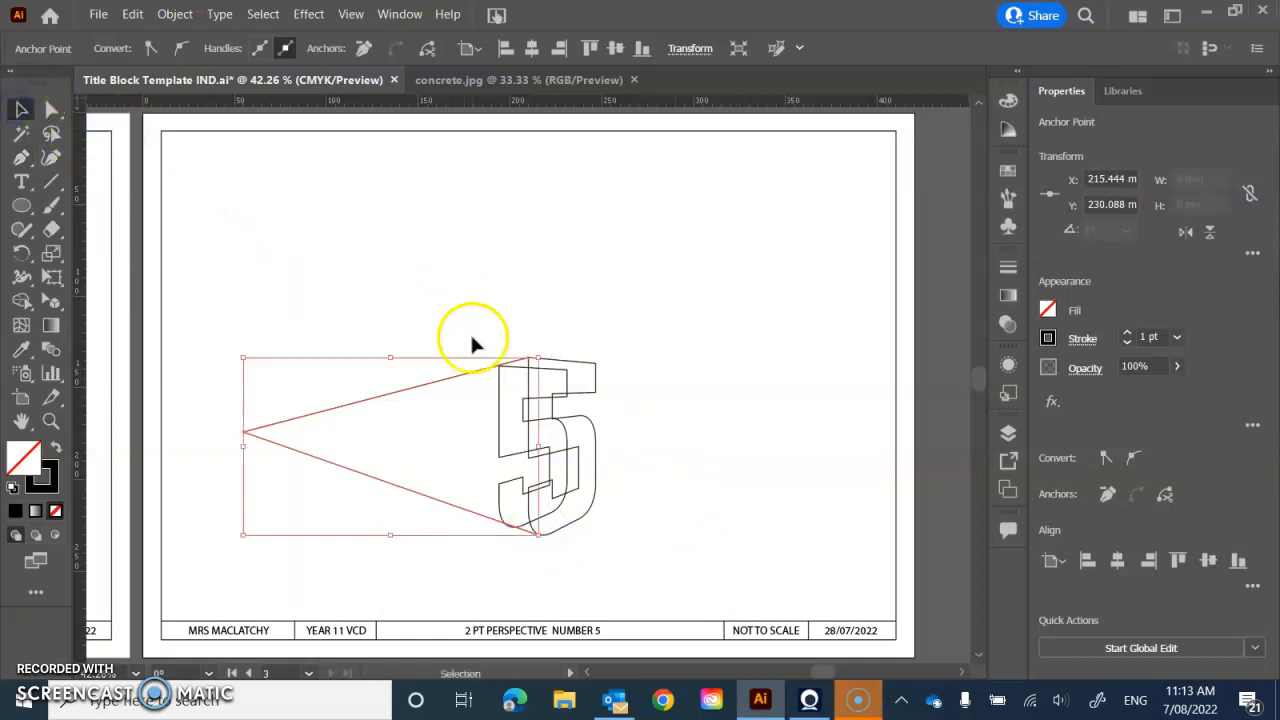
drag(461, 328, 522, 558)
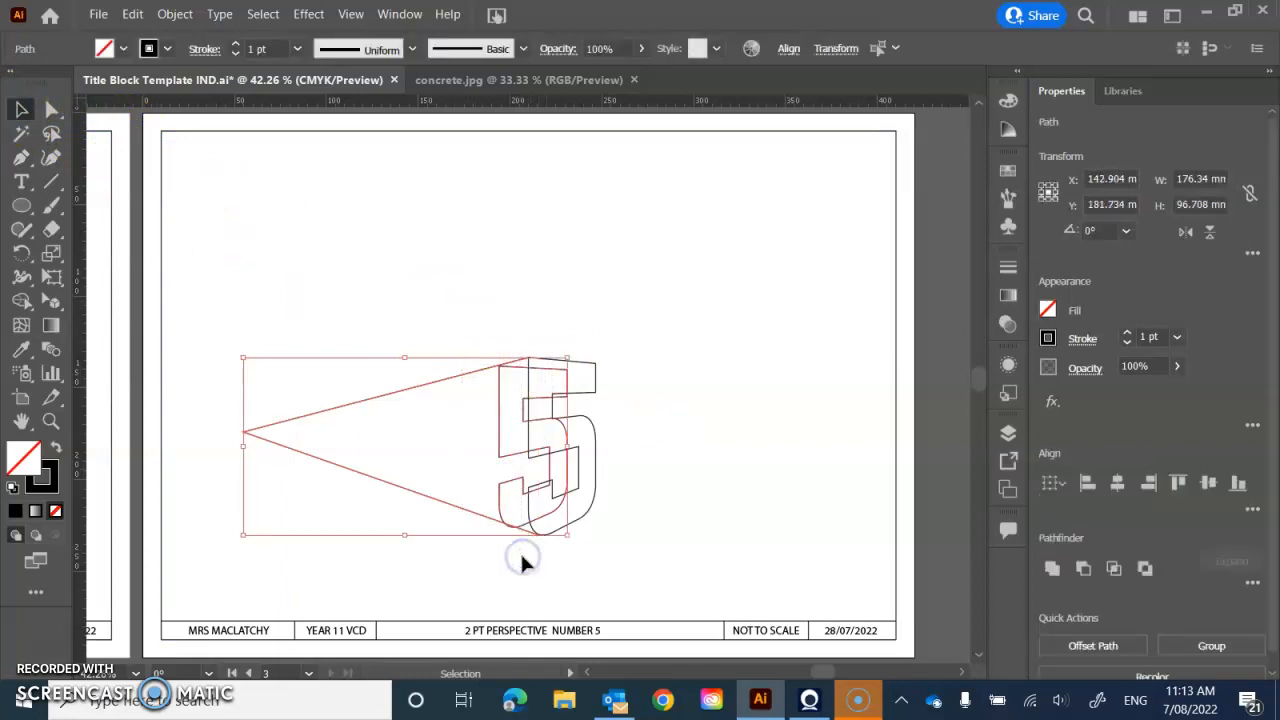
click(386, 126)
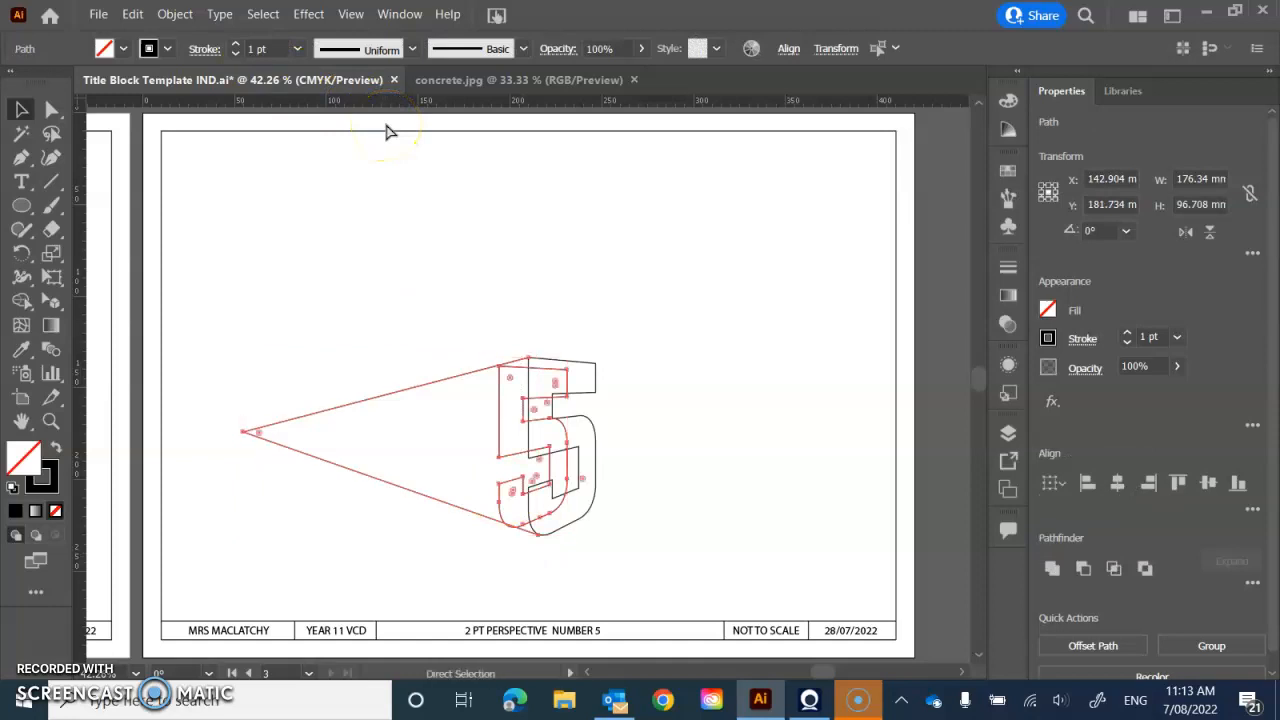
click(704, 304)
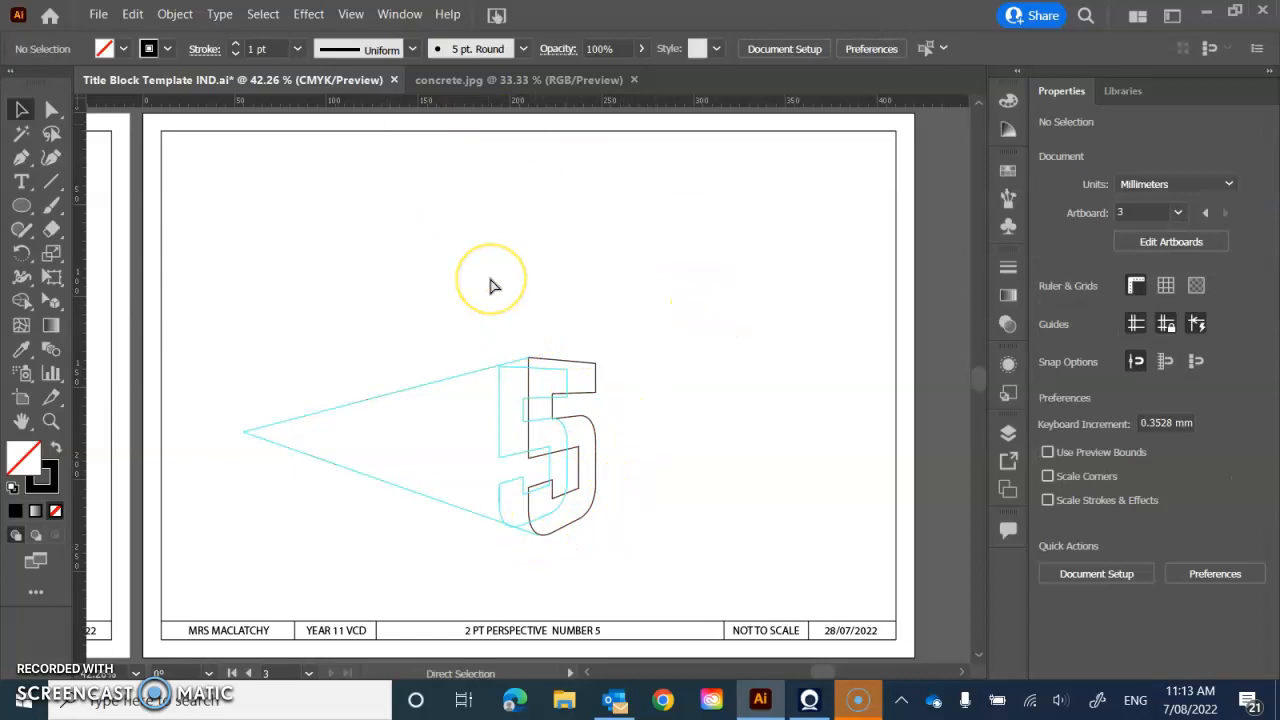
- Trace the upper side face with the Pen tool from the front 5's upper-left corner along the guides to the stem's lower-left corner
key(ctrl+=)
key(ctrl+=)
scroll(488, 340, down, 3)
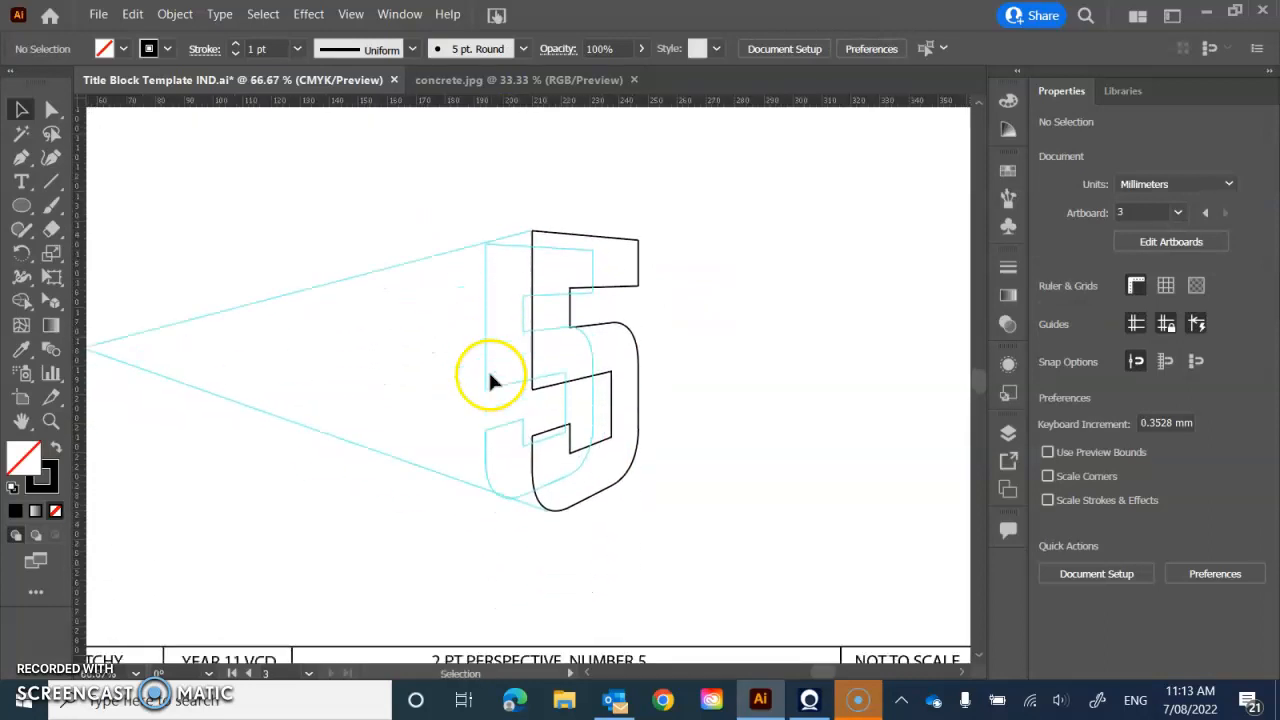
click(22, 158)
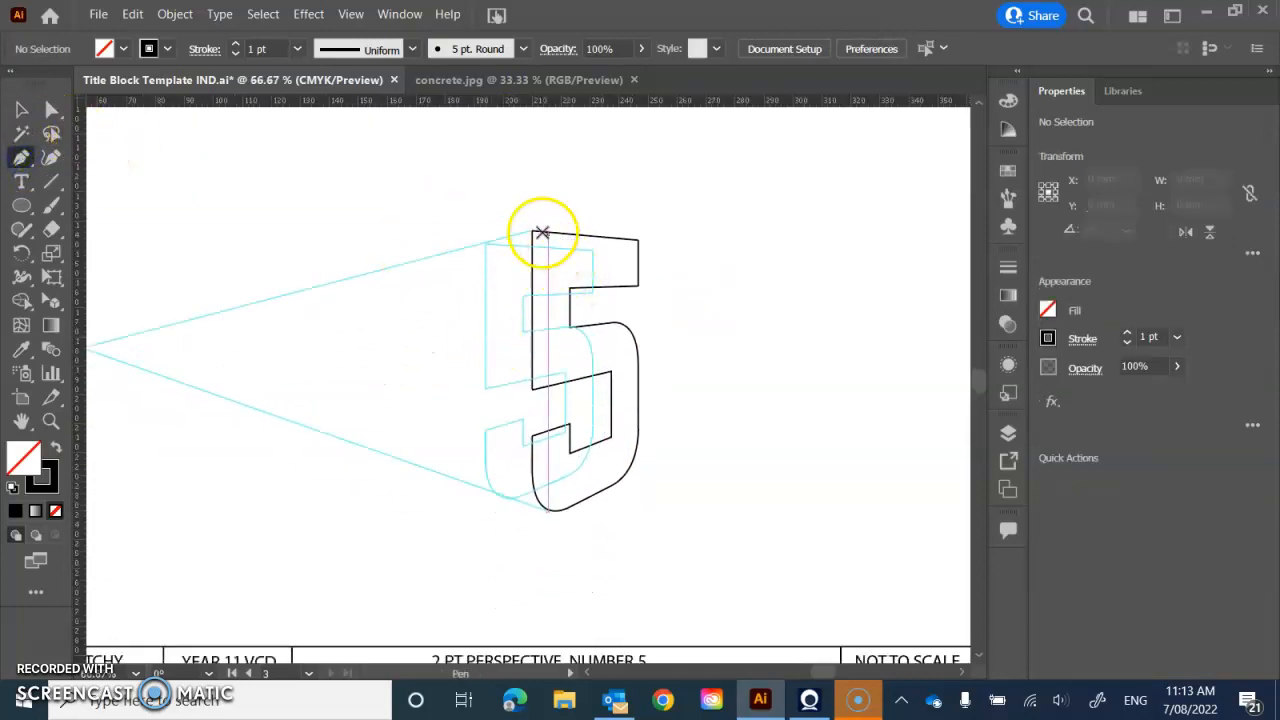
click(532, 231)
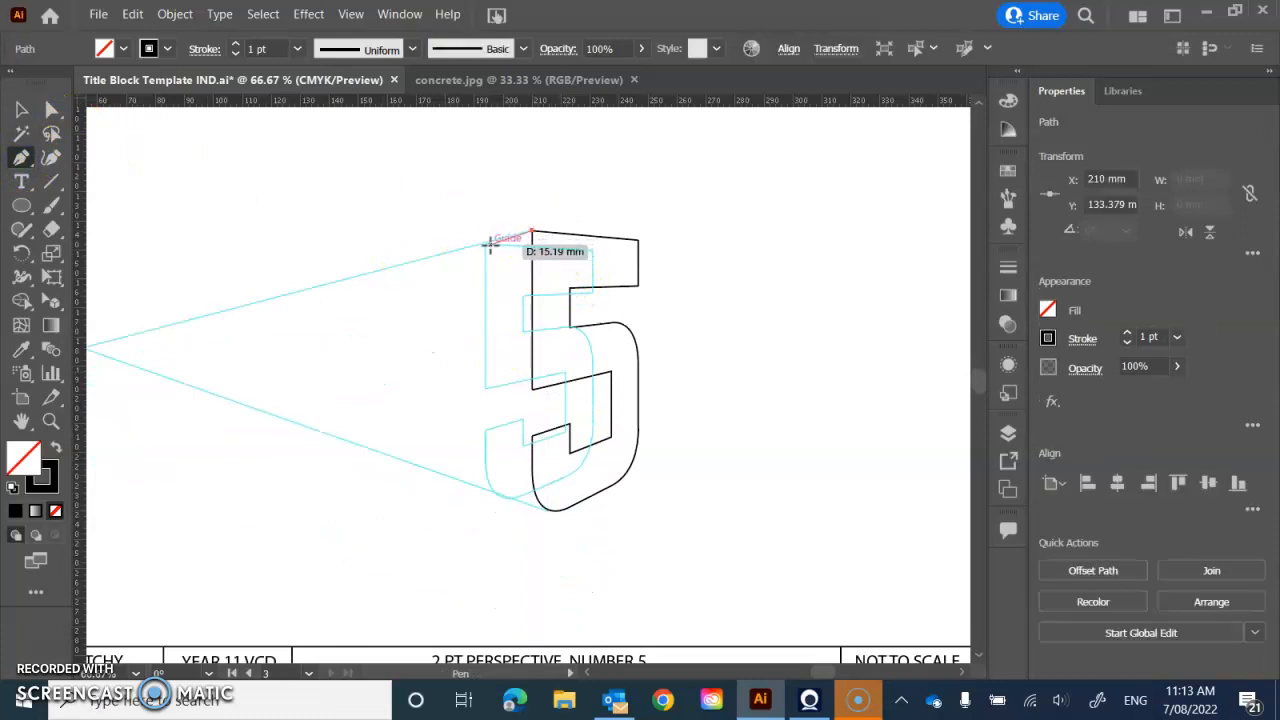
click(484, 244)
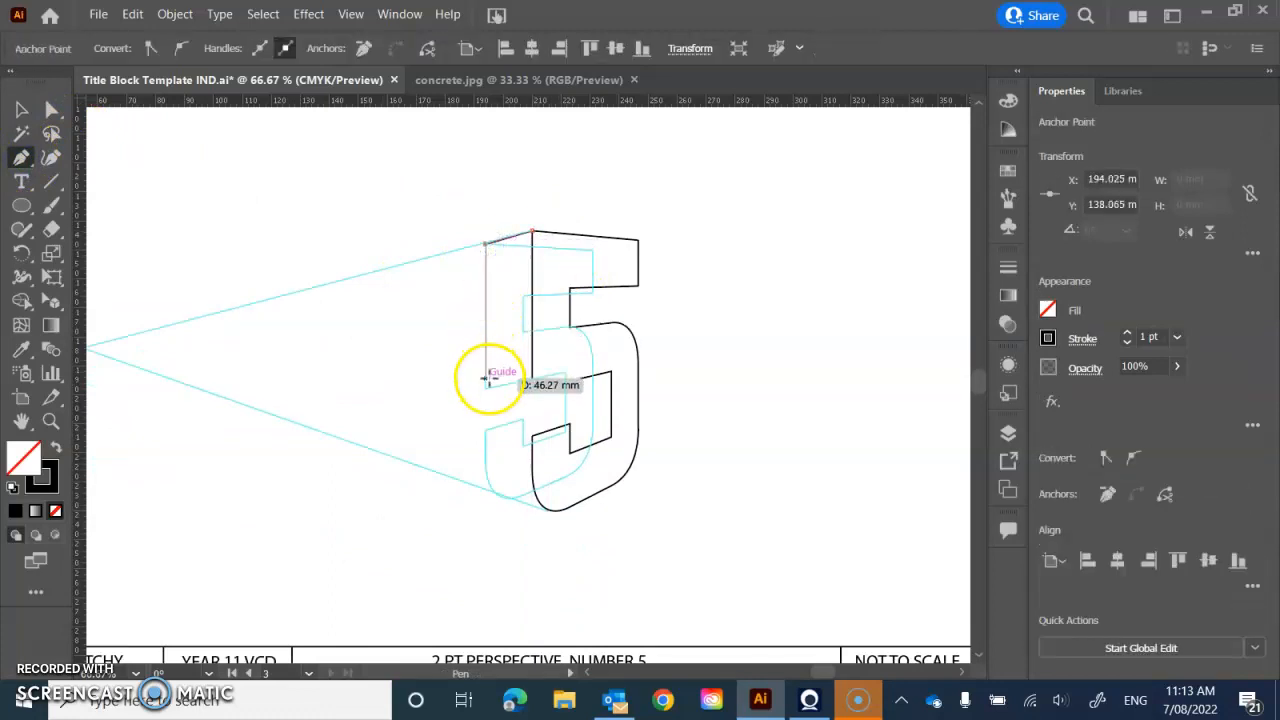
click(485, 388)
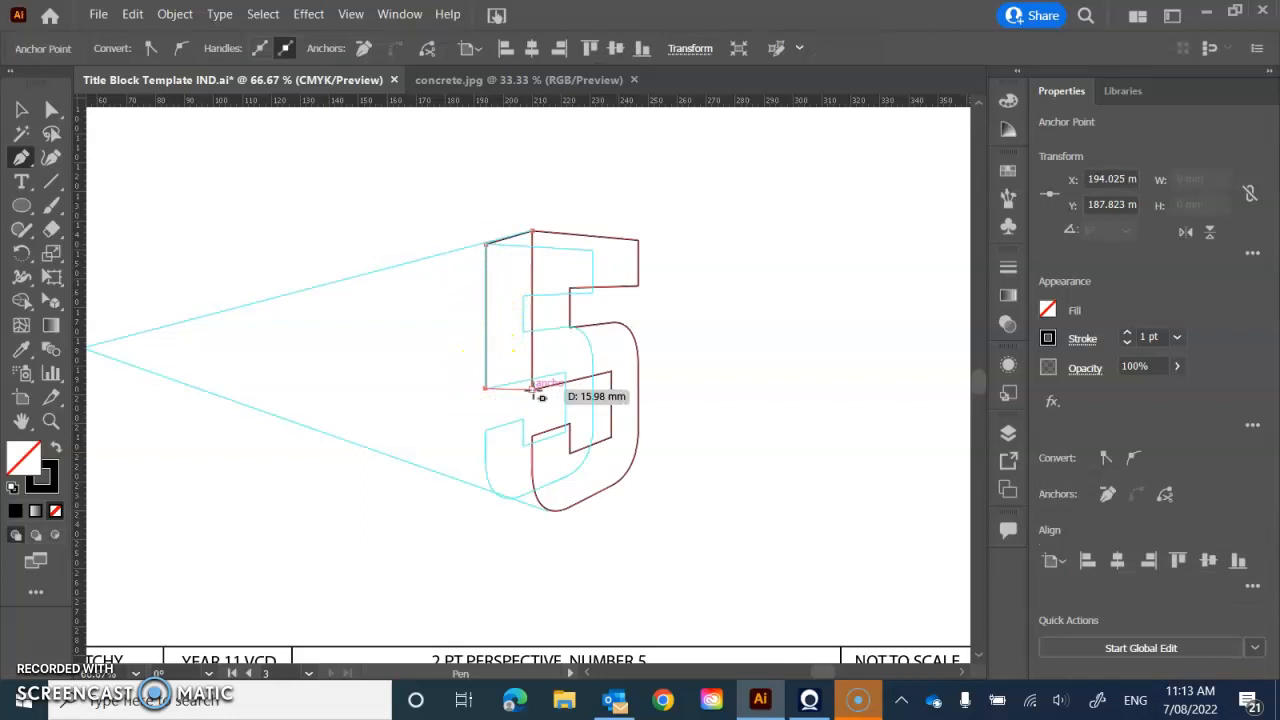
click(532, 388)
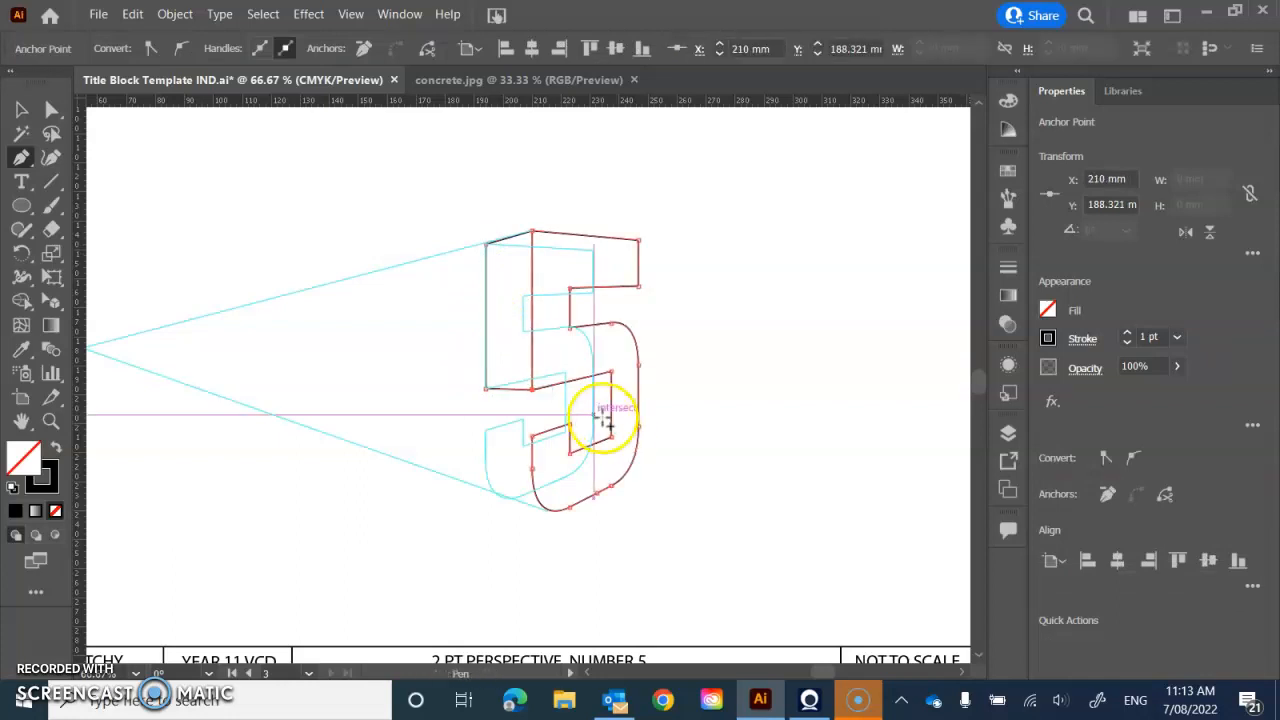
- Draw the visible rear vertical edge inside the 5's lower opening, and the back edges of the ledge below it over the guides
click(566, 382)
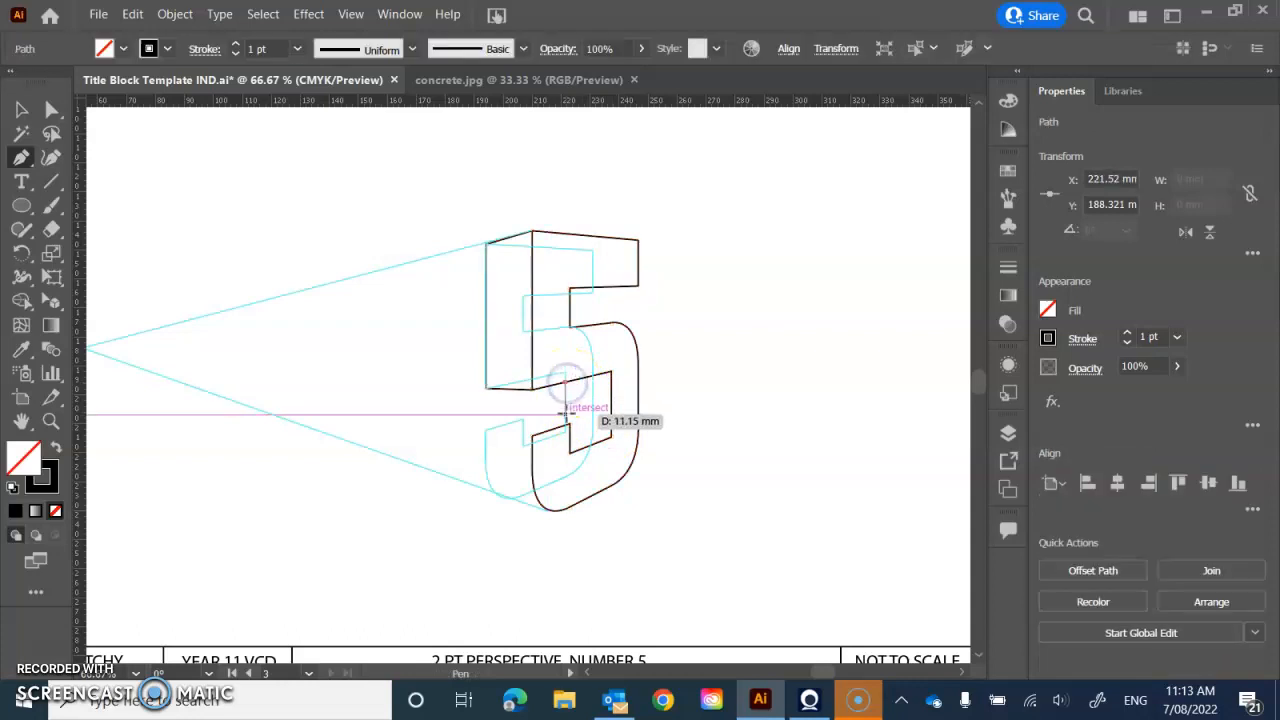
click(566, 426)
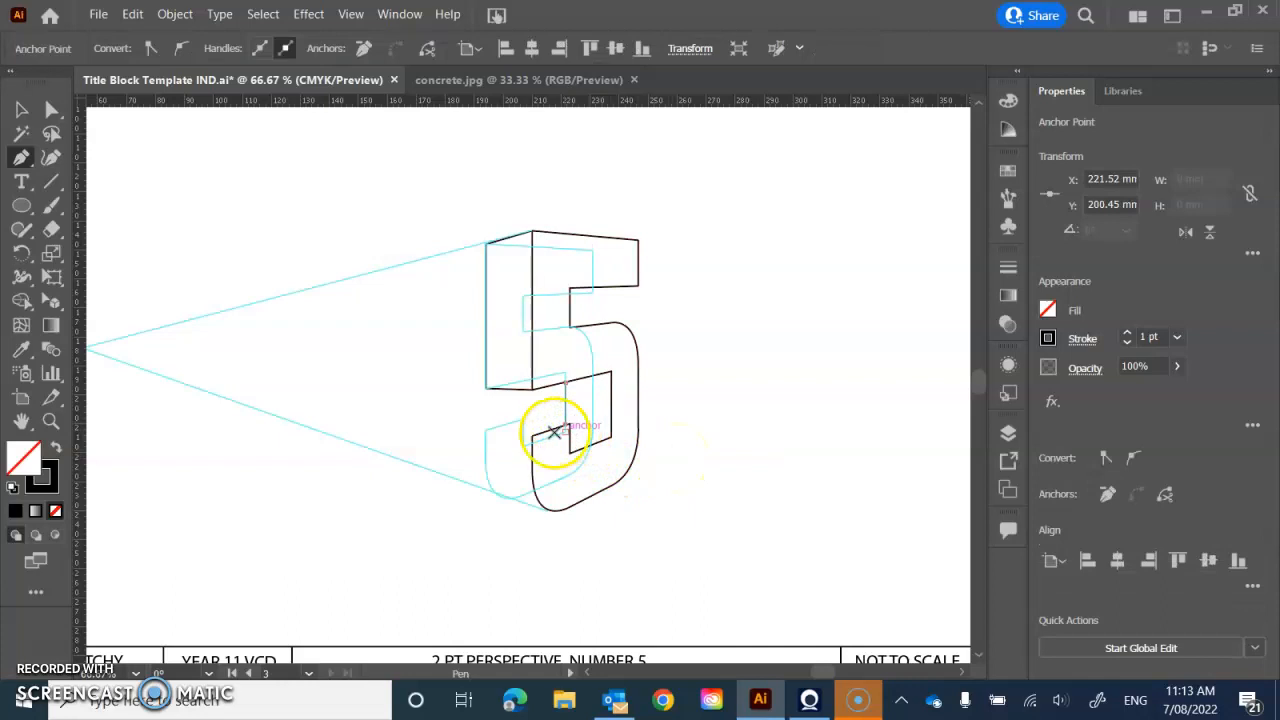
click(485, 430)
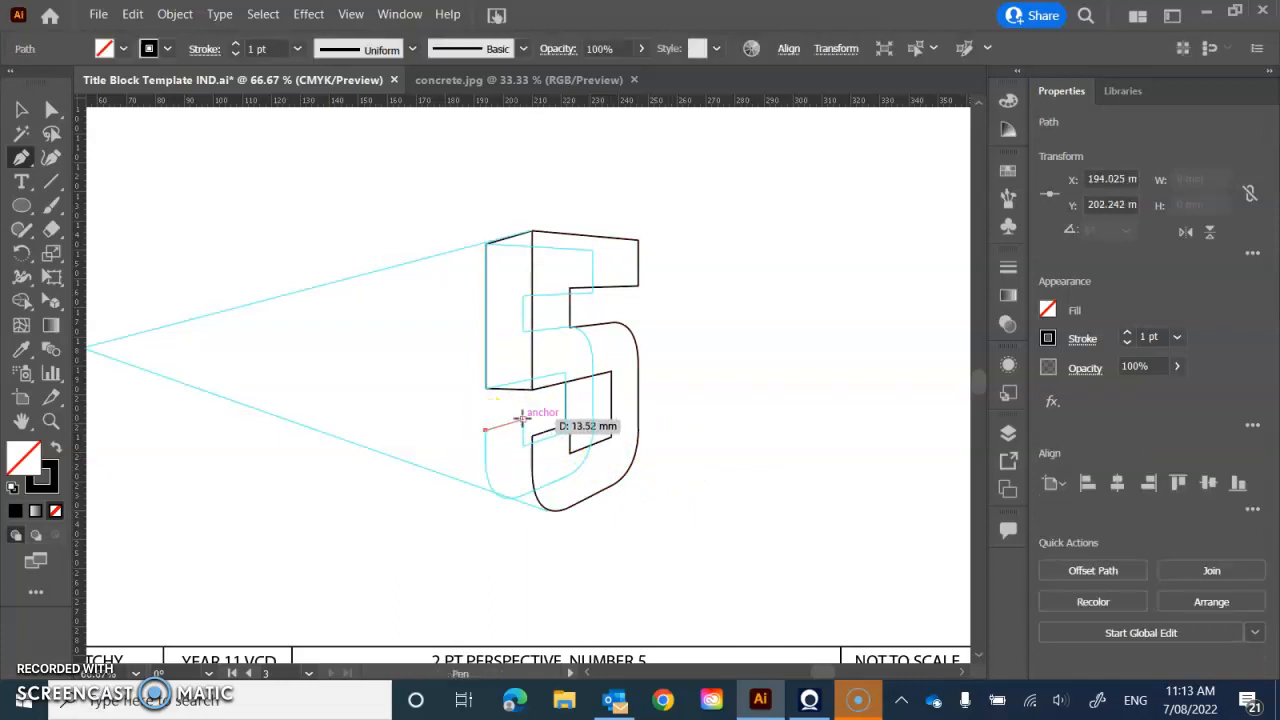
click(521, 418)
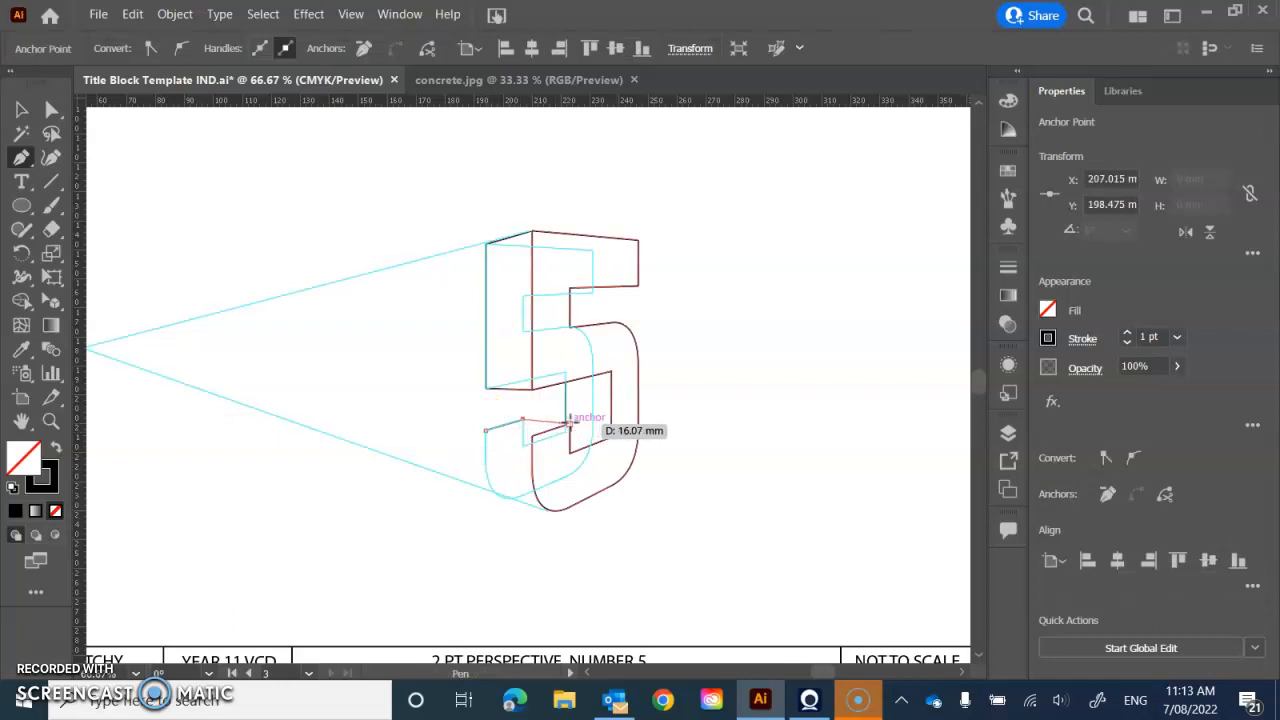
click(569, 422)
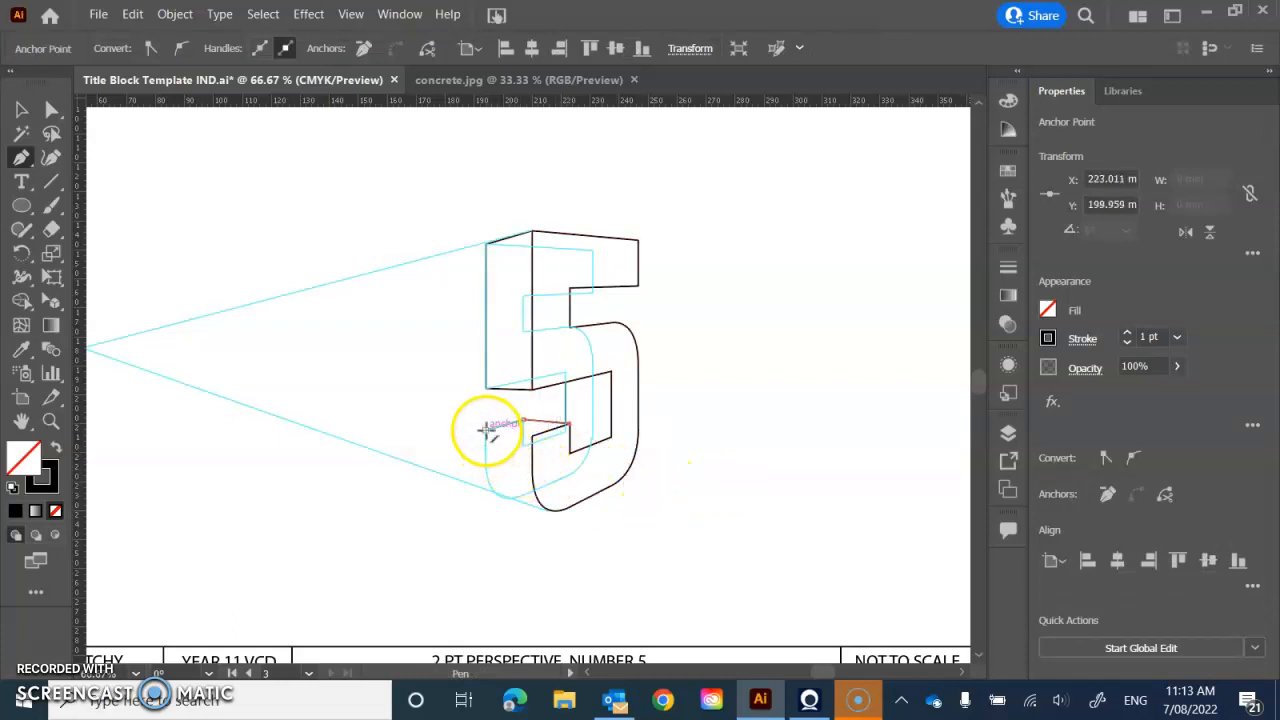
- Trace the lower side face's vertical and curved rear edge to the front 5's base, and draw the ledge's front-to-back edge
drag(486, 430, 486, 460)
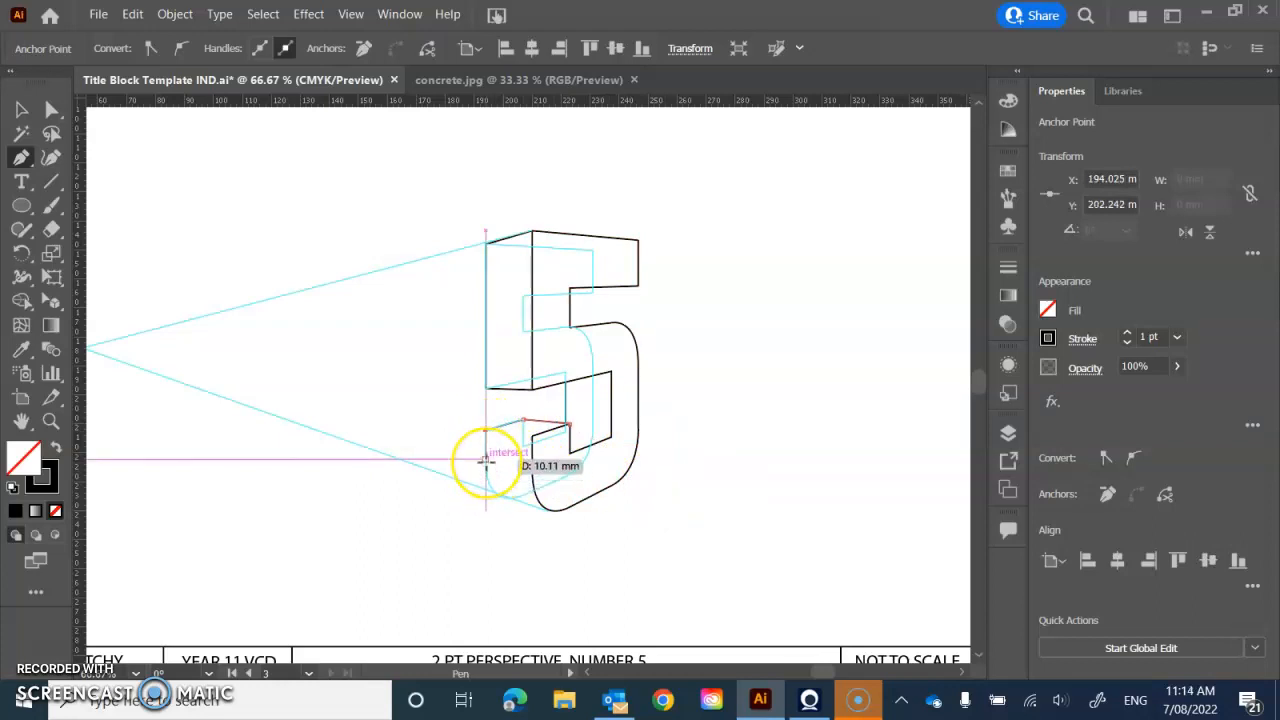
key(ctrl+z)
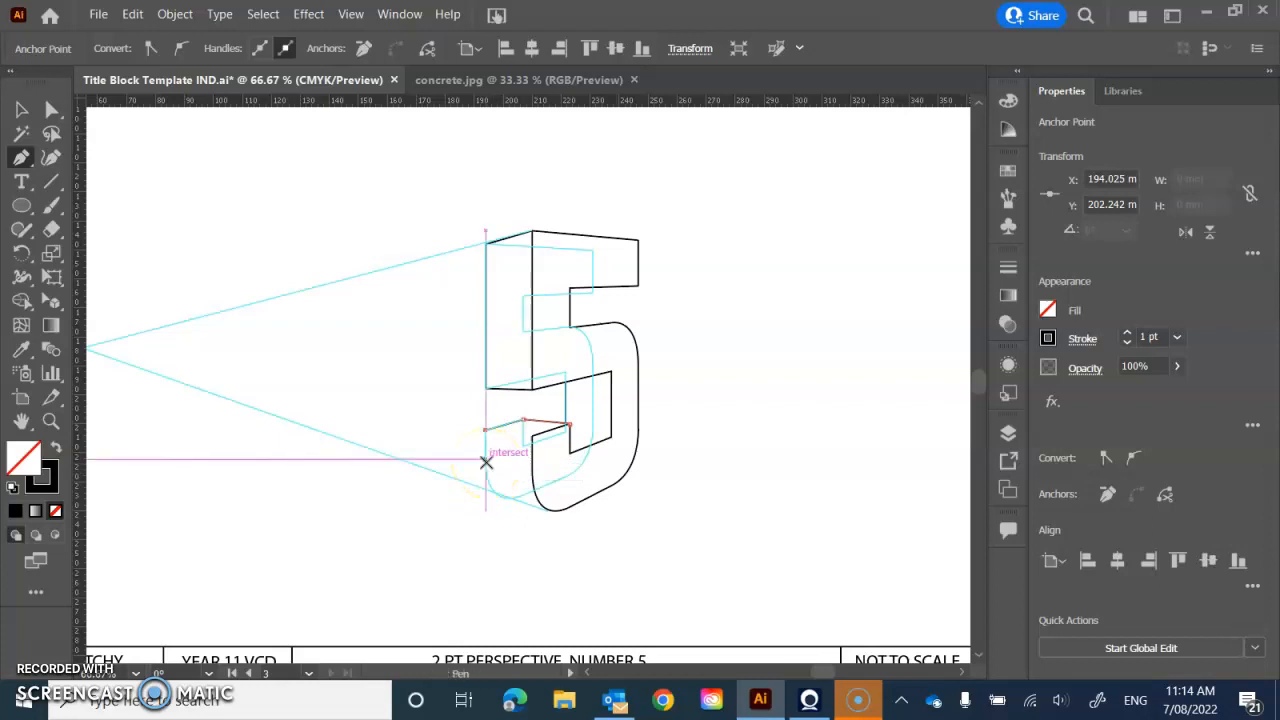
drag(485, 430, 485, 465)
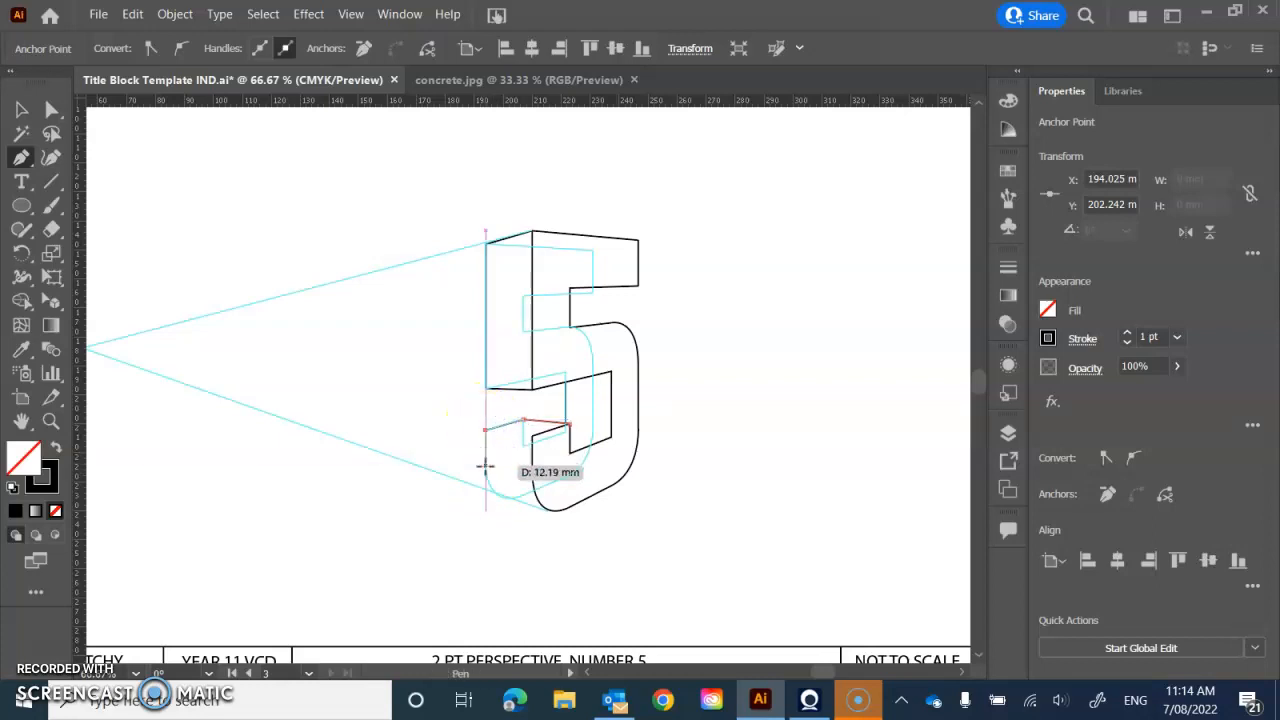
click(485, 465)
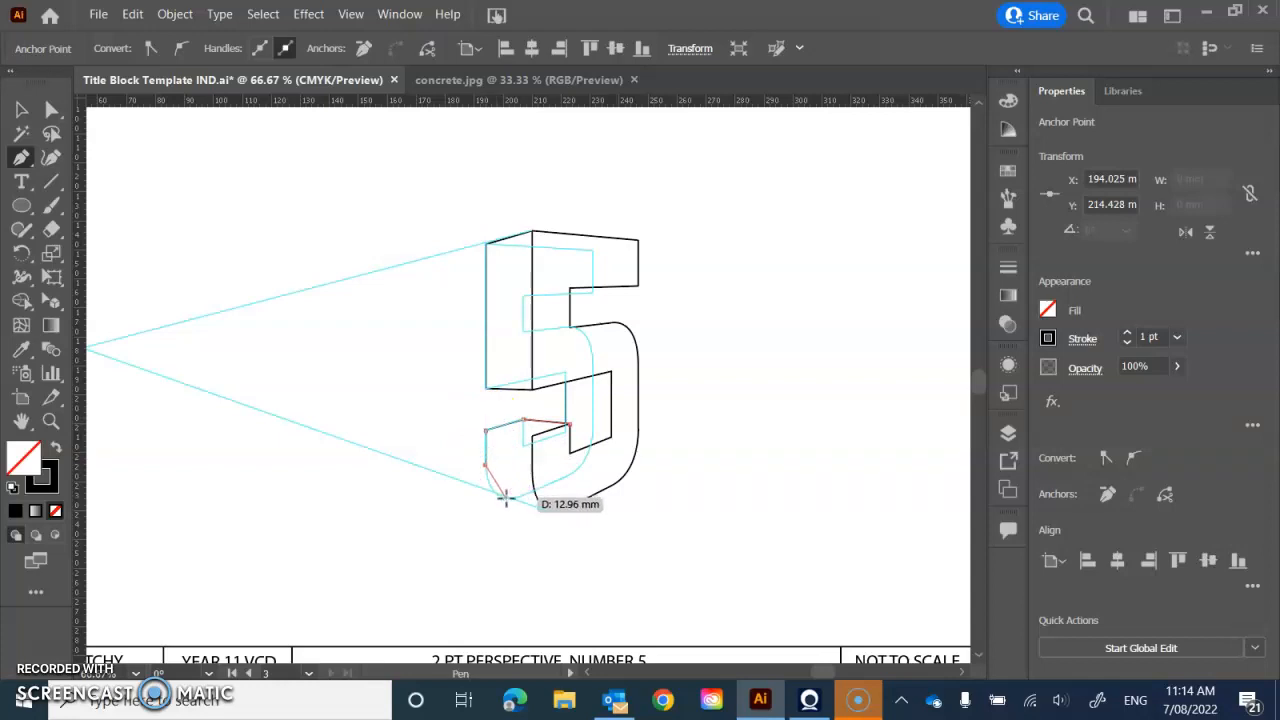
click(505, 497)
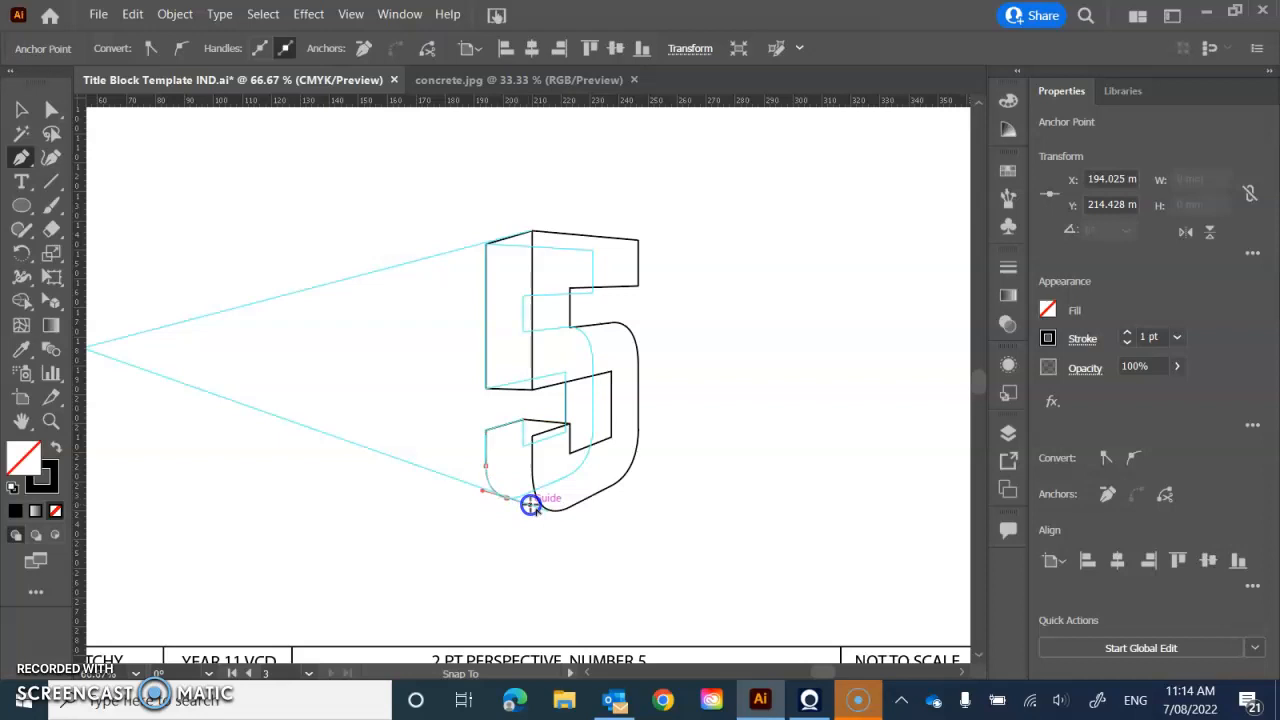
drag(531, 503, 530, 504)
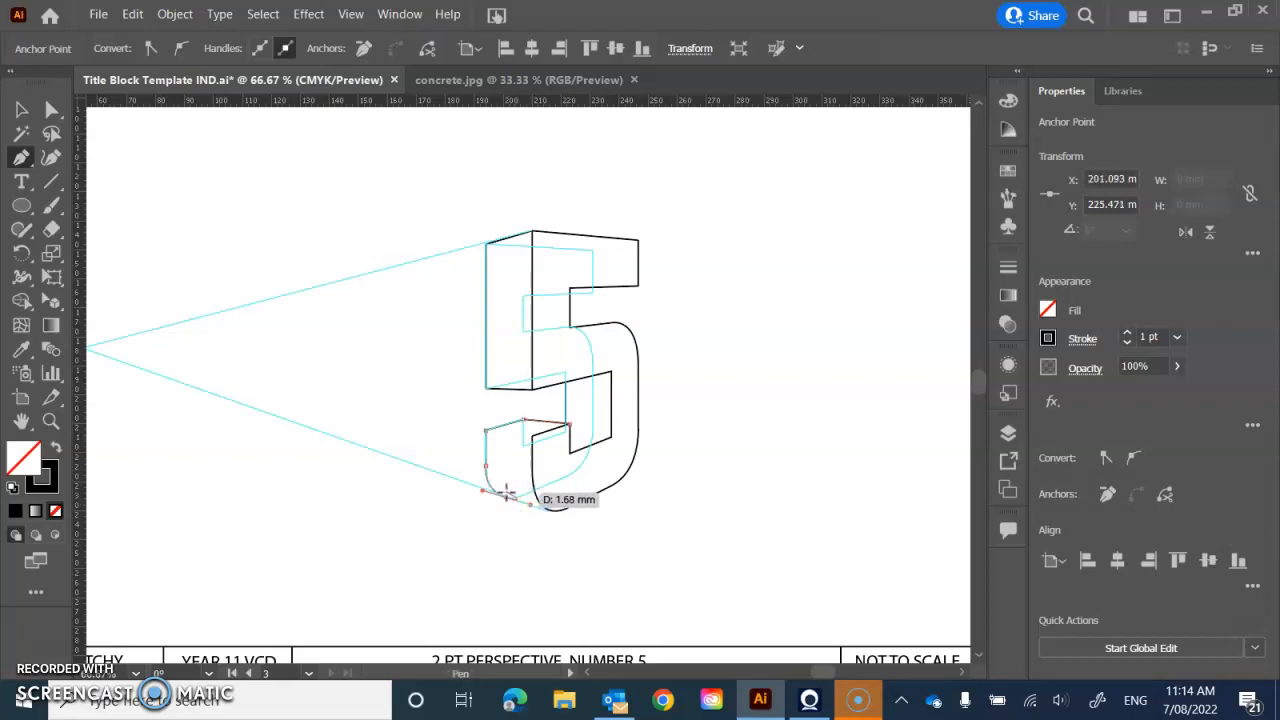
click(506, 497)
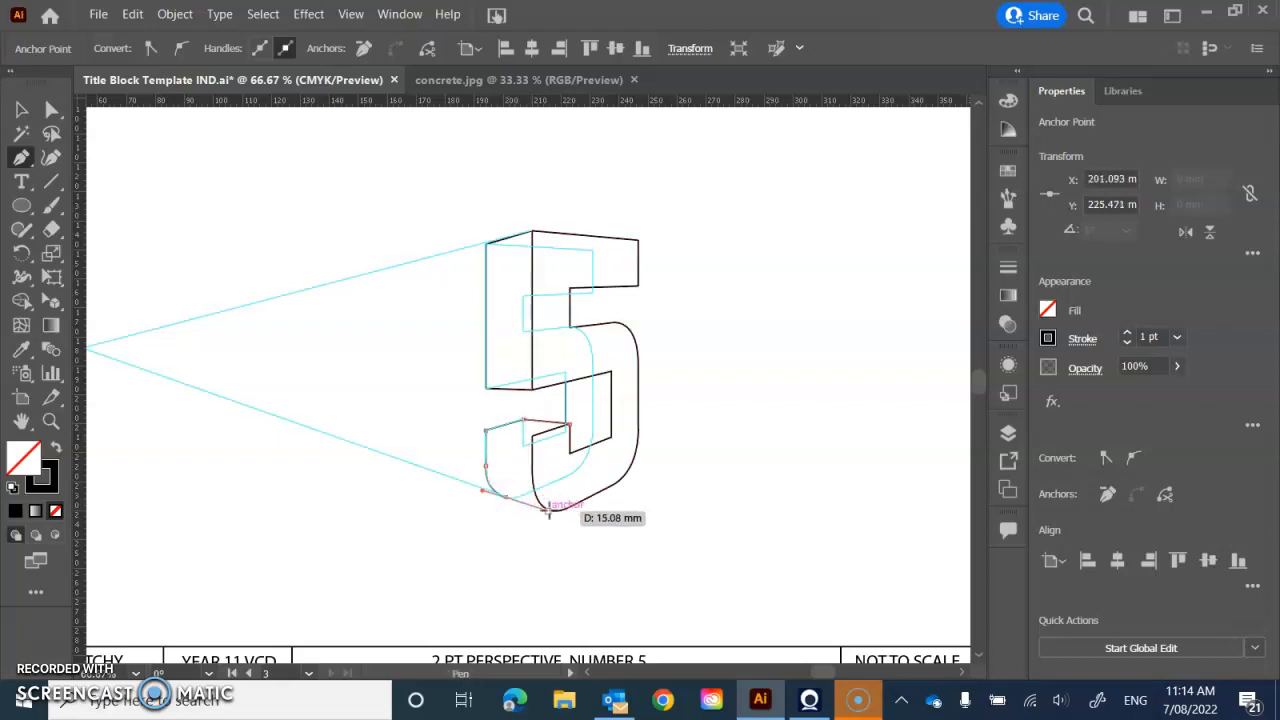
click(548, 511)
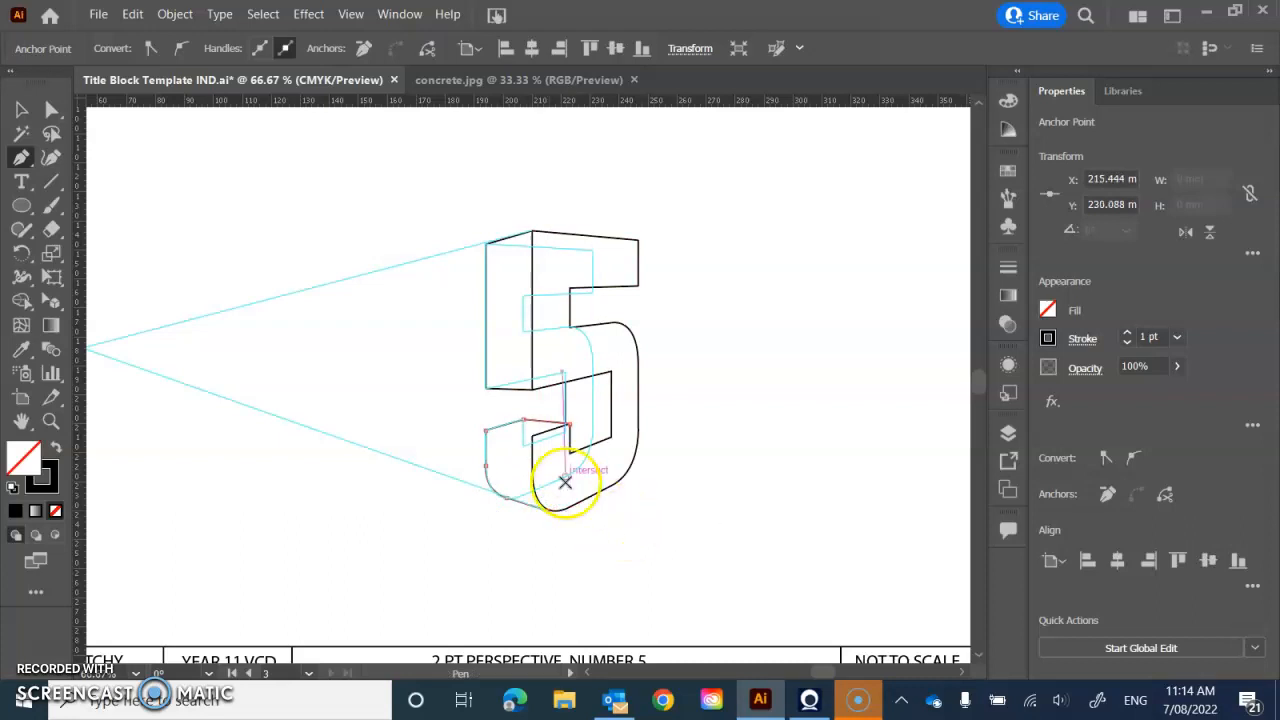
click(534, 437)
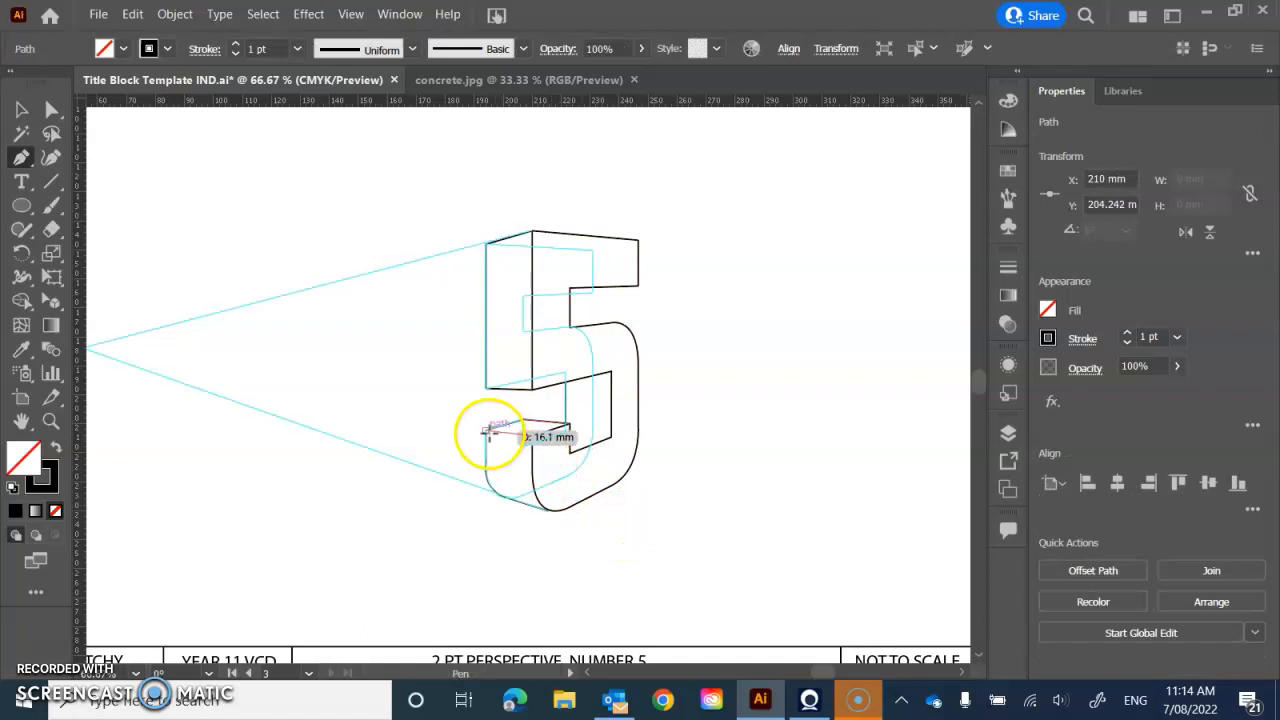
click(486, 430)
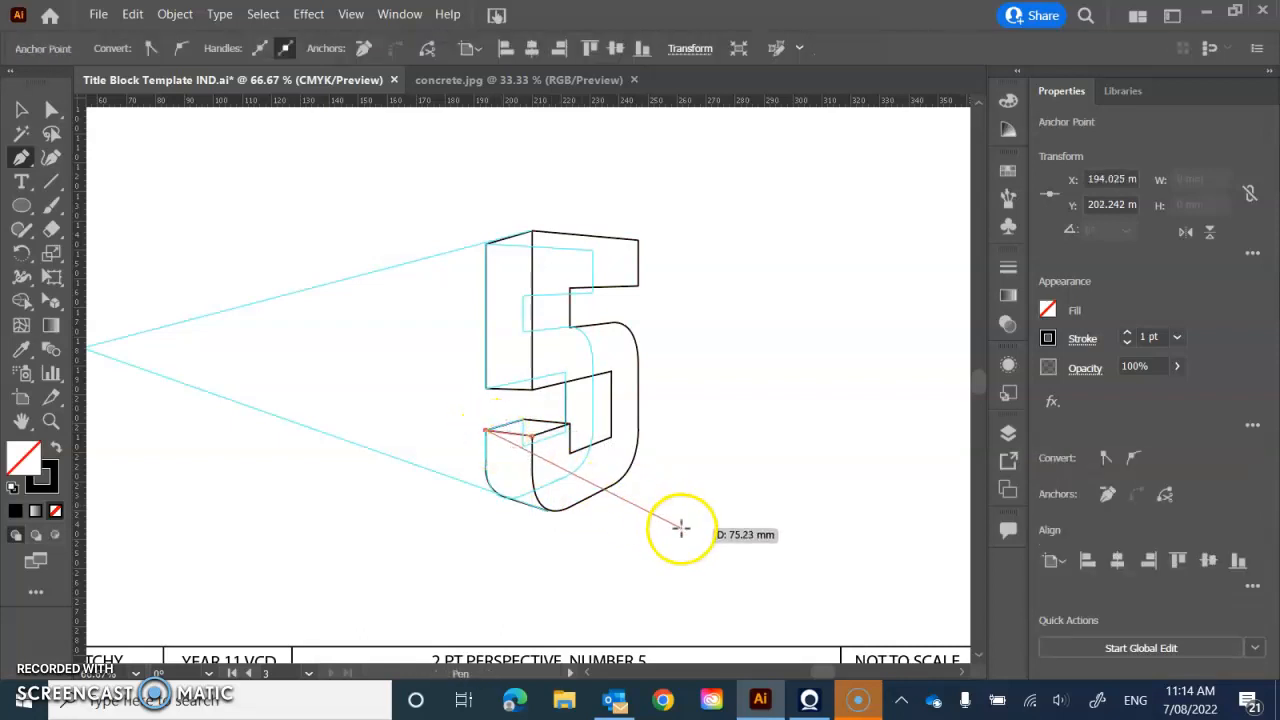
- Draw the underside edges of the 5's upper arm from its lower-right corner over the guides to the stem, and deselect the path
click(638, 286)
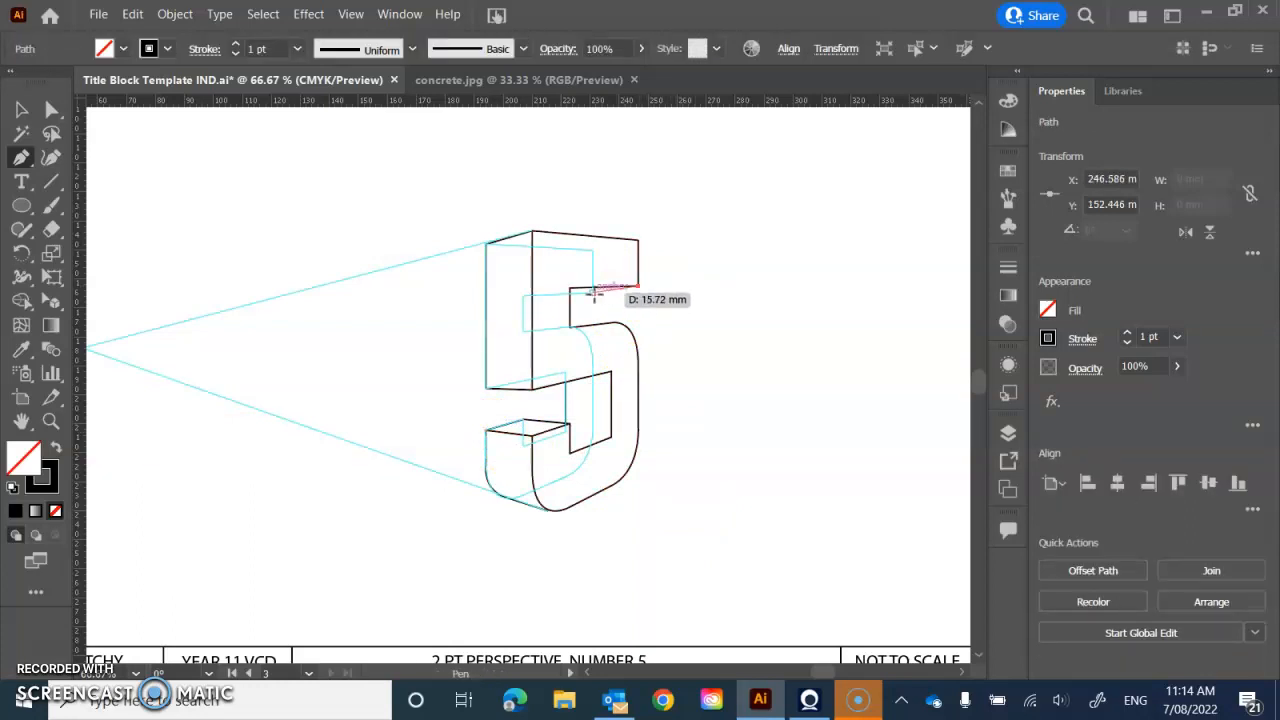
click(594, 292)
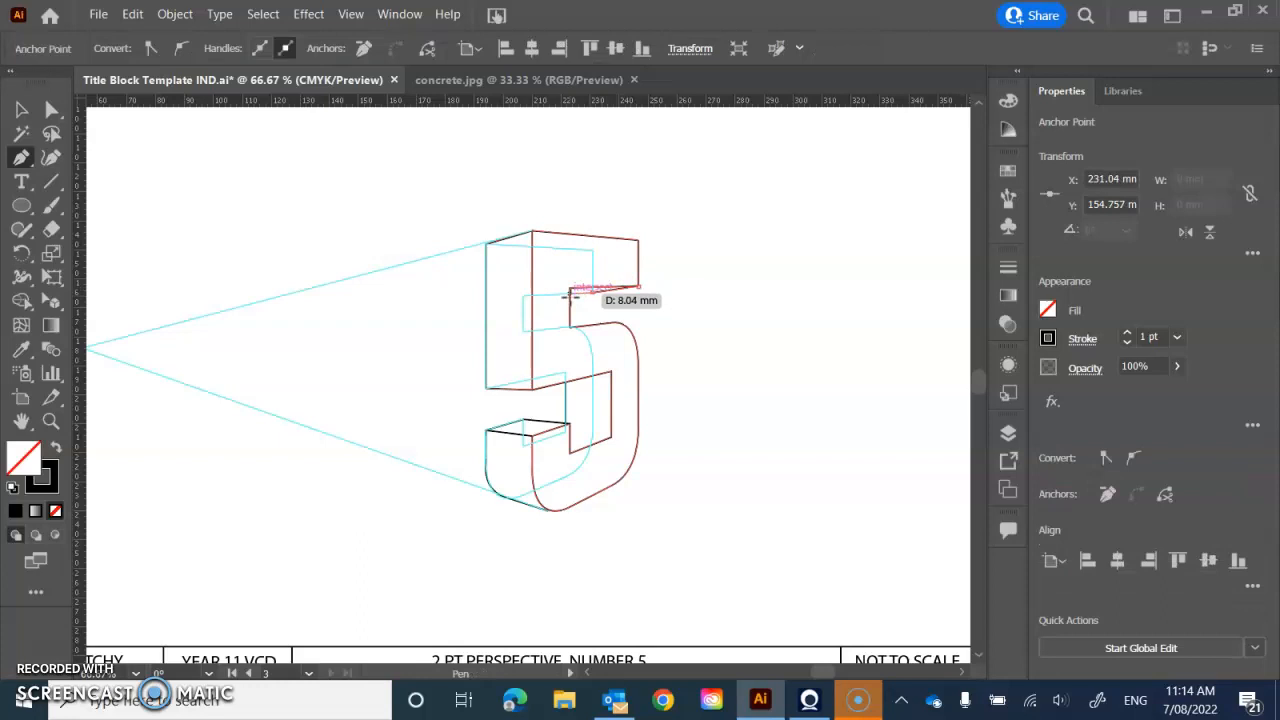
click(570, 292)
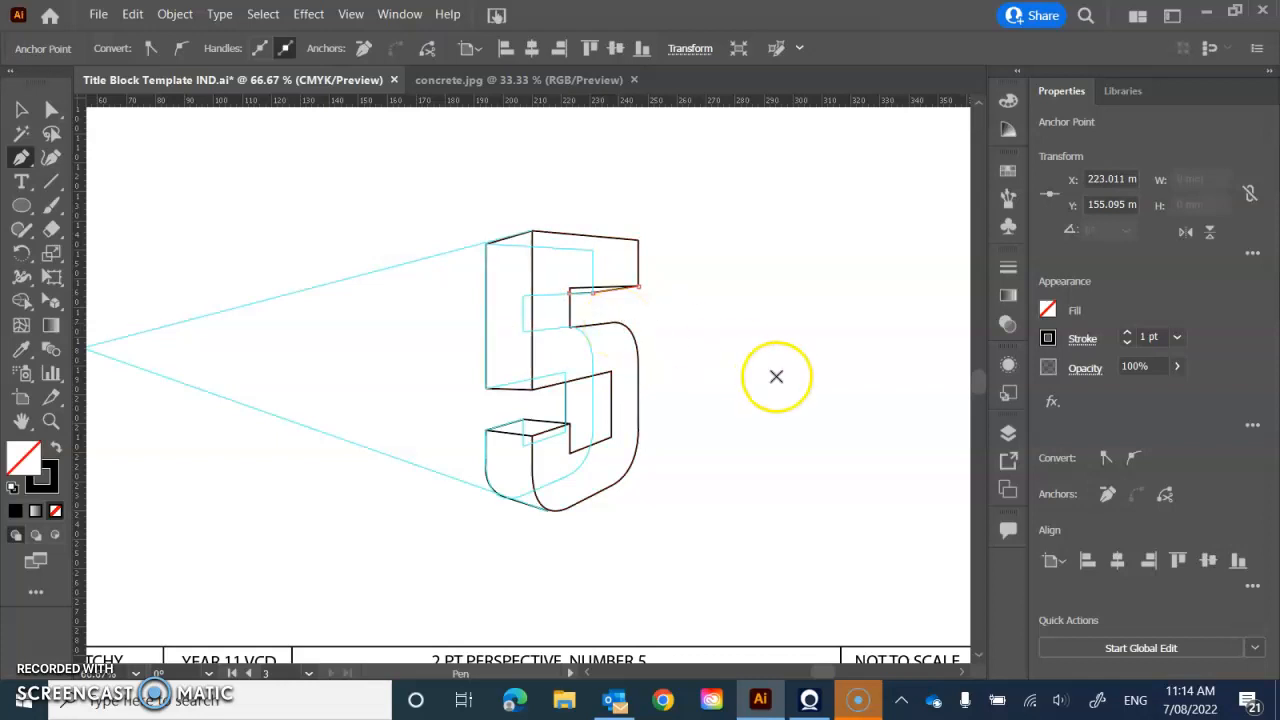
click(20, 109)
click(286, 356)
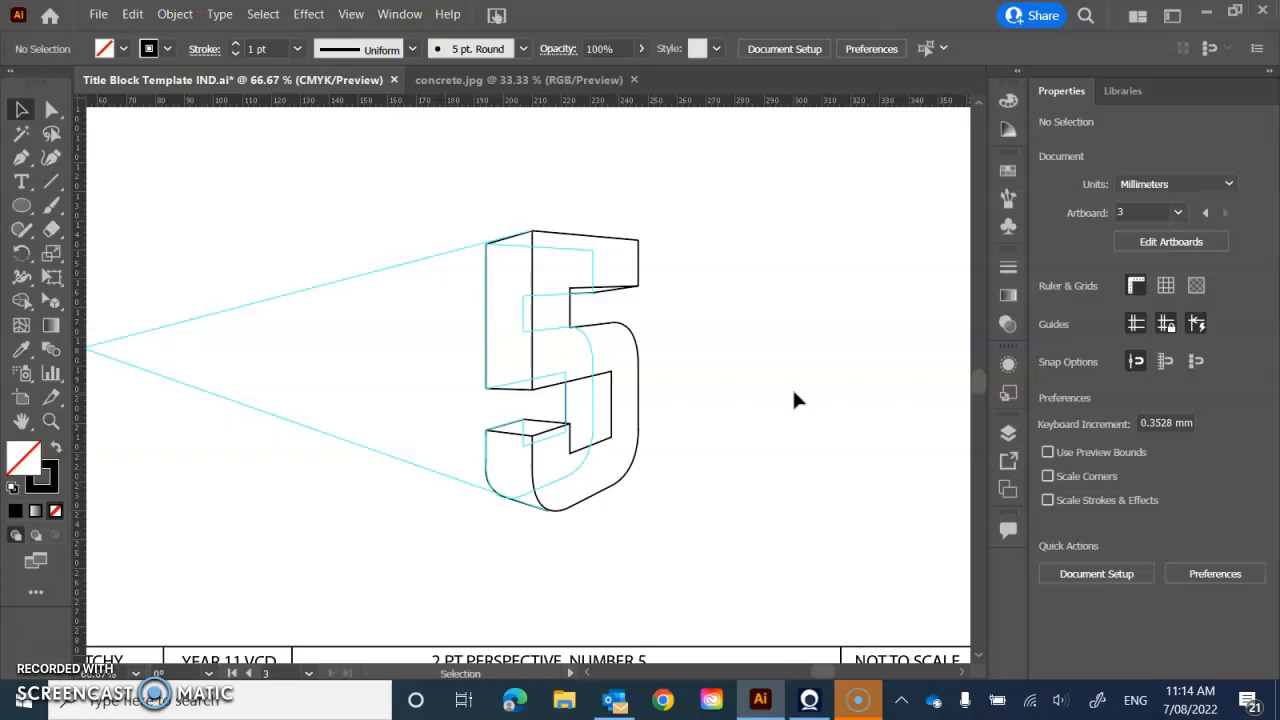
- Hide the guides and show the one-point perspective grid using the 1P-Normal View preset
key(ctrl+semicolon)
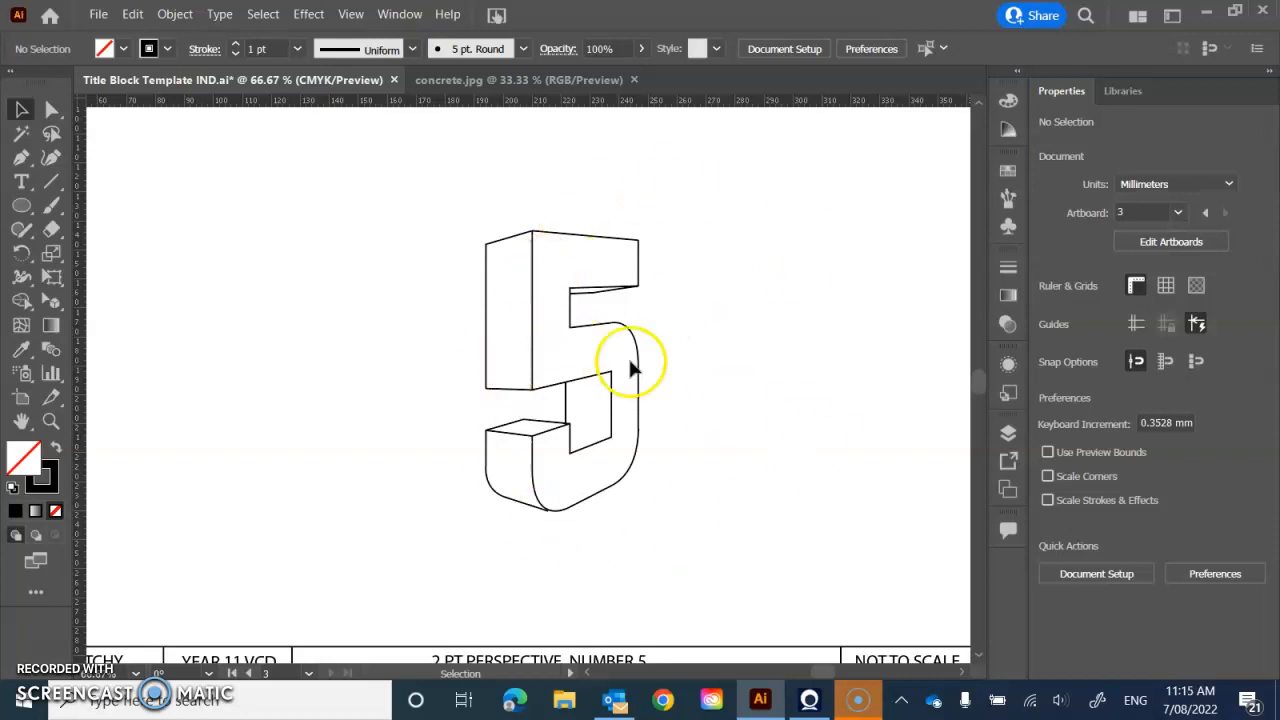
click(350, 14)
mouse_move(455, 478)
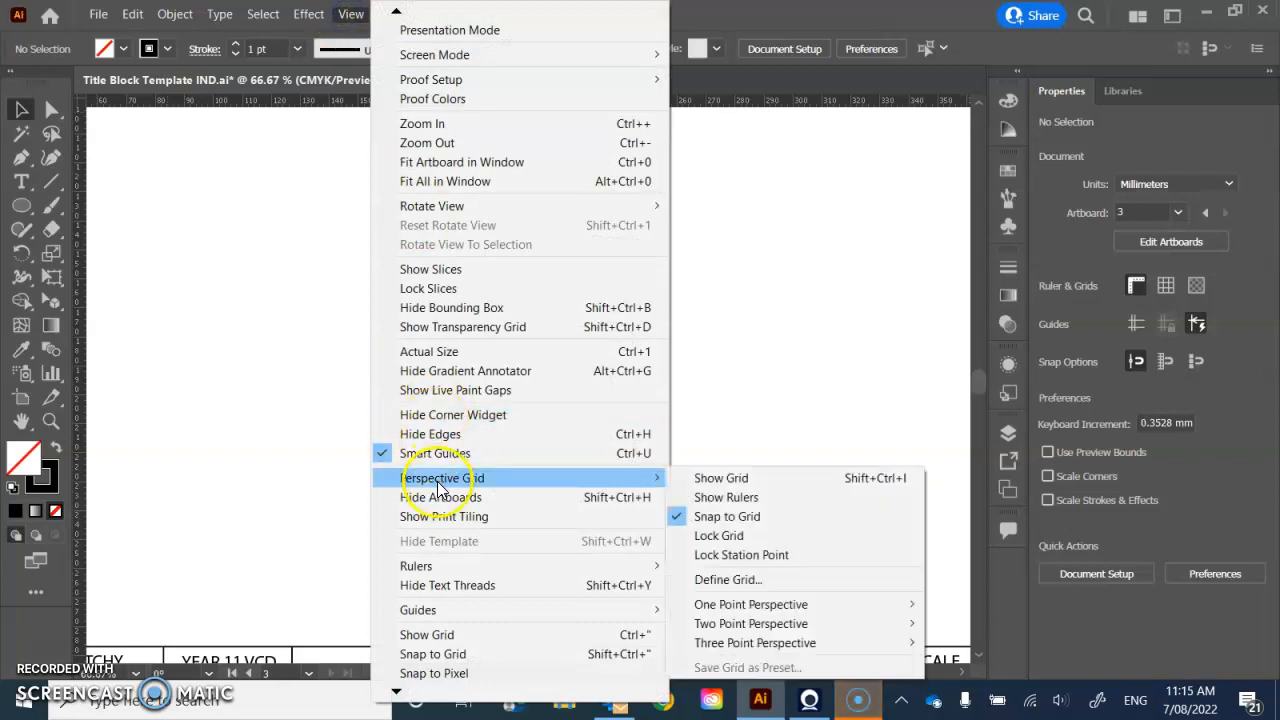
mouse_move(765, 604)
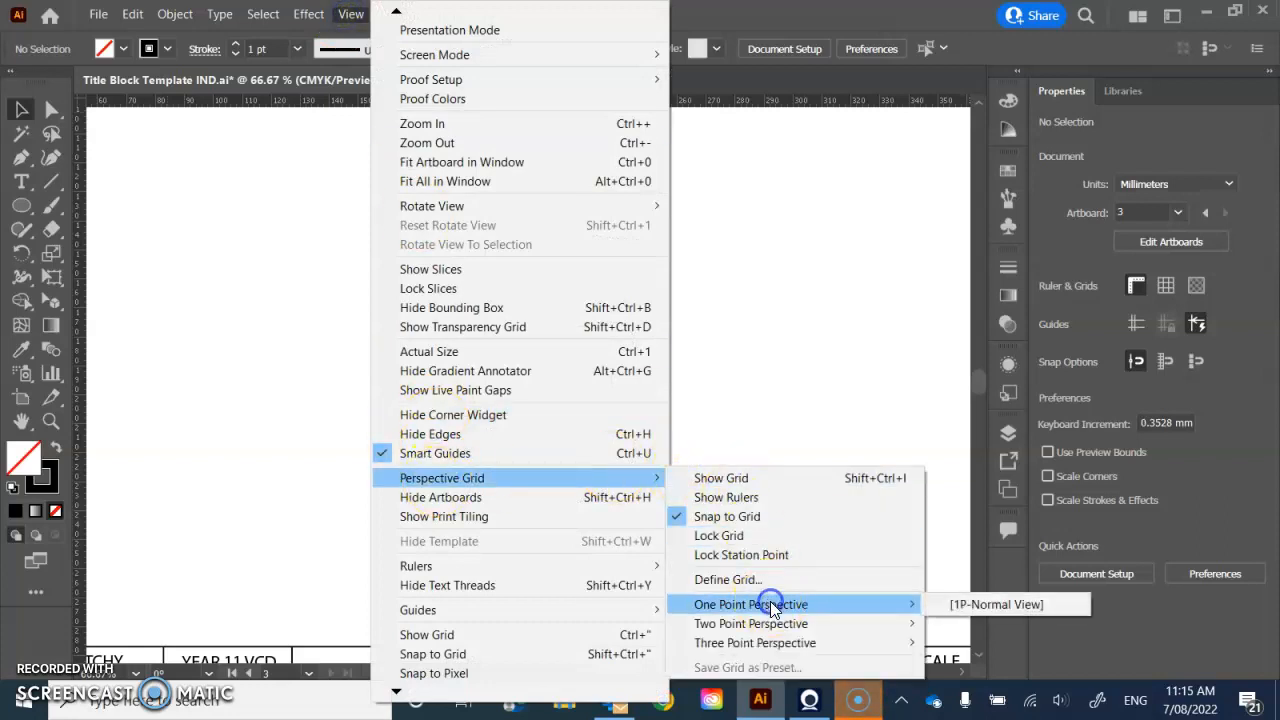
click(958, 606)
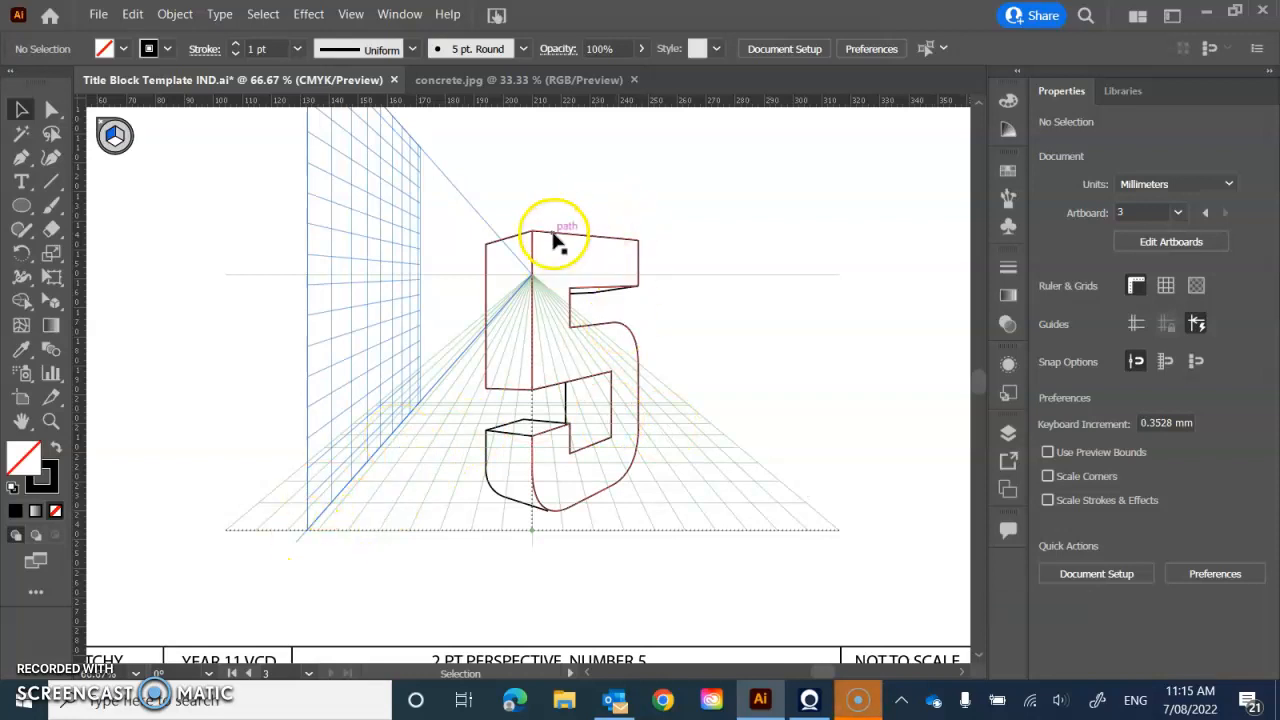
- Group all the lines of the three-dimensional 5 and move the group clear of the grid to about X 325, Y 163 mm
mouse_move(553, 233)
mouse_down()
mouse_move(711, 280)
mouse_move(571, 248)
mouse_up()
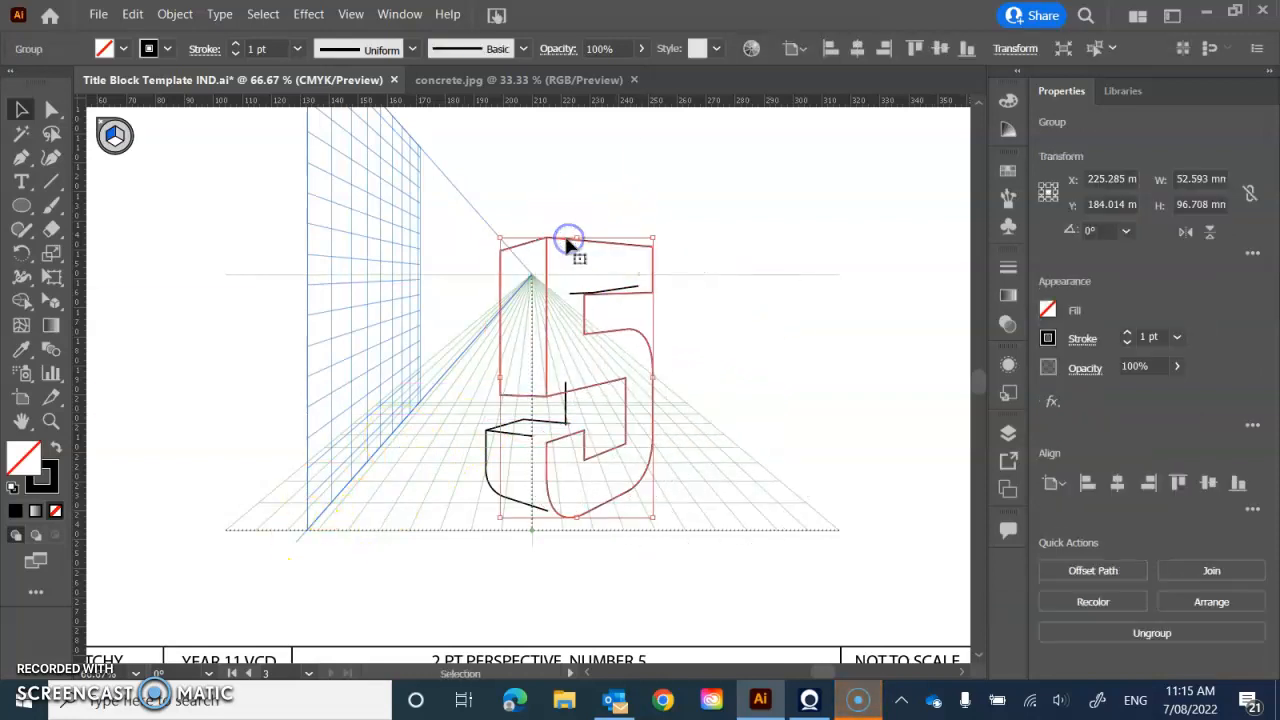
drag(485, 183, 656, 551)
click(174, 13)
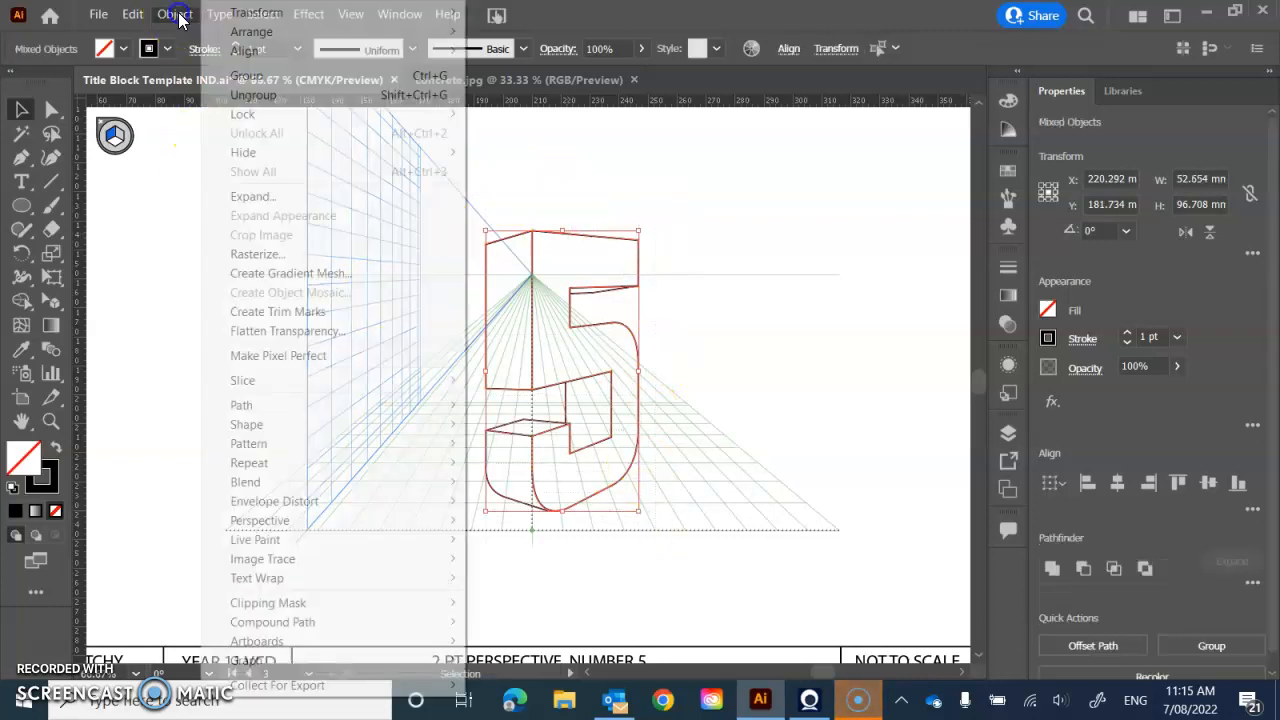
click(248, 76)
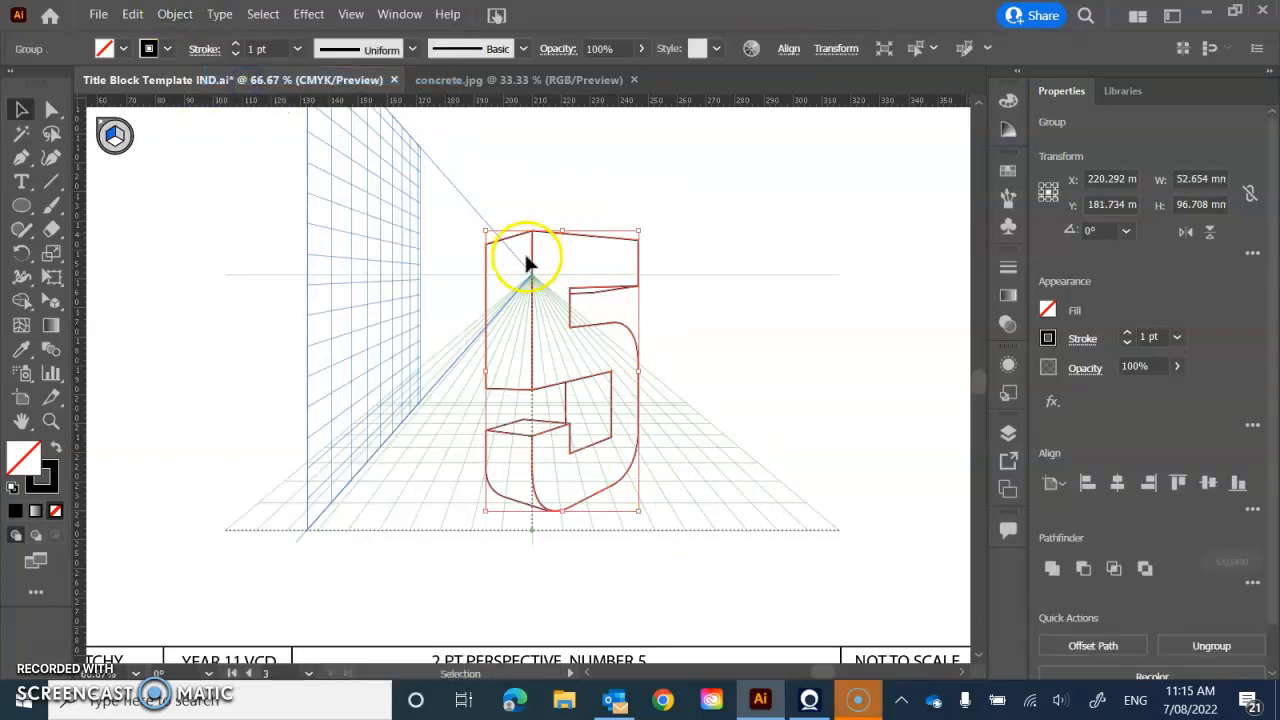
drag(526, 257, 836, 211)
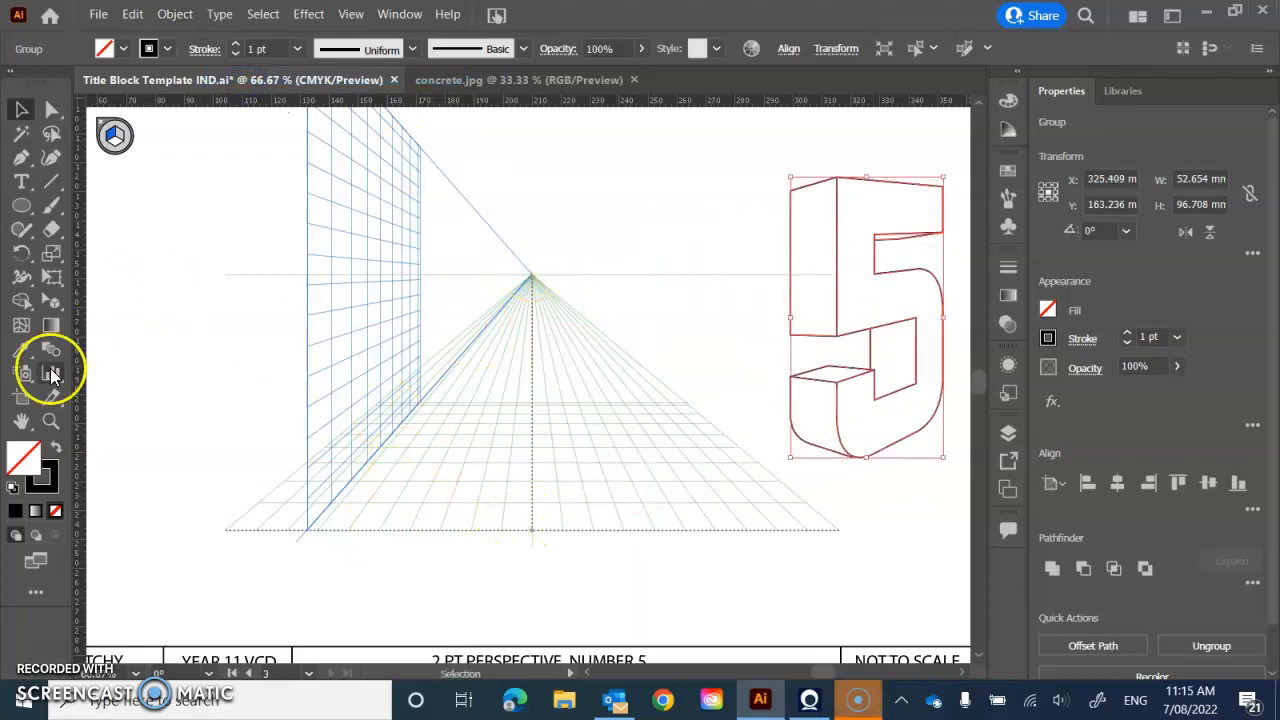
- Adjust the one-point grid with the Perspective Grid tool, shifting the vertical plane slightly outward and raising the grid origin and horizontal plane
drag(61, 305, 134, 301)
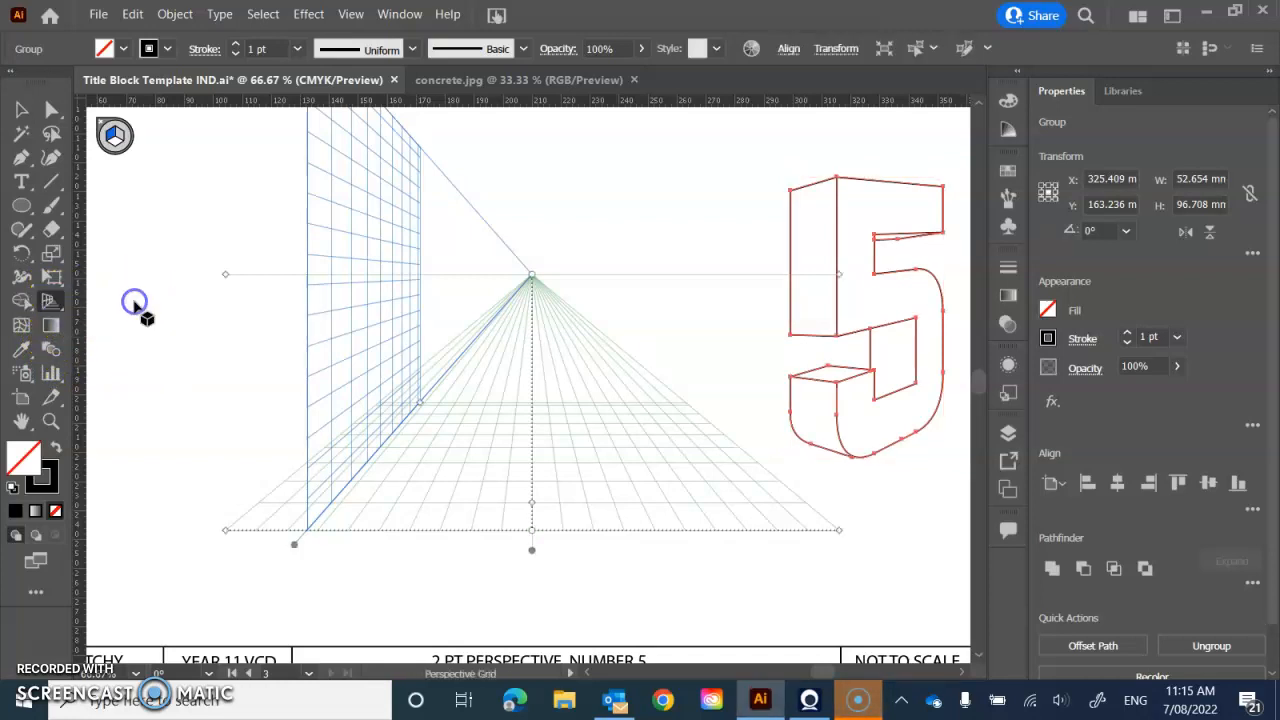
mouse_move(294, 544)
mouse_down()
mouse_move(312, 530)
mouse_move(292, 528)
mouse_up()
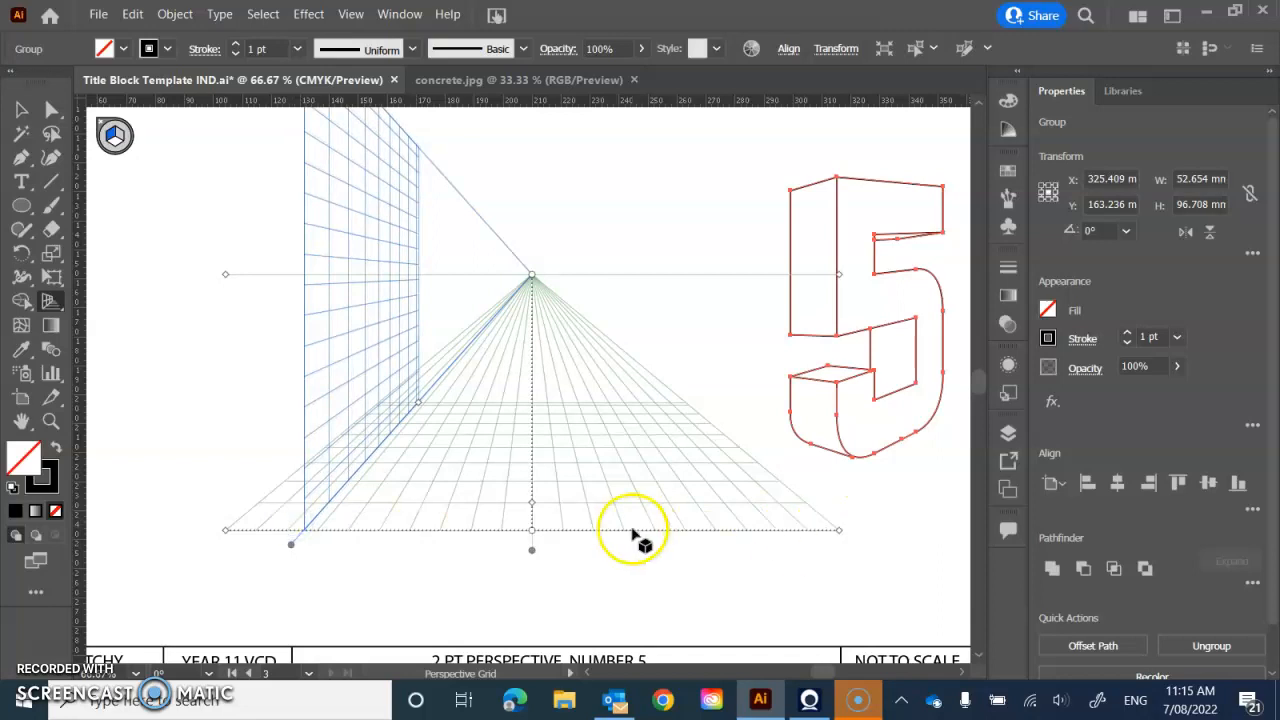
drag(531, 532, 531, 491)
drag(530, 549, 531, 486)
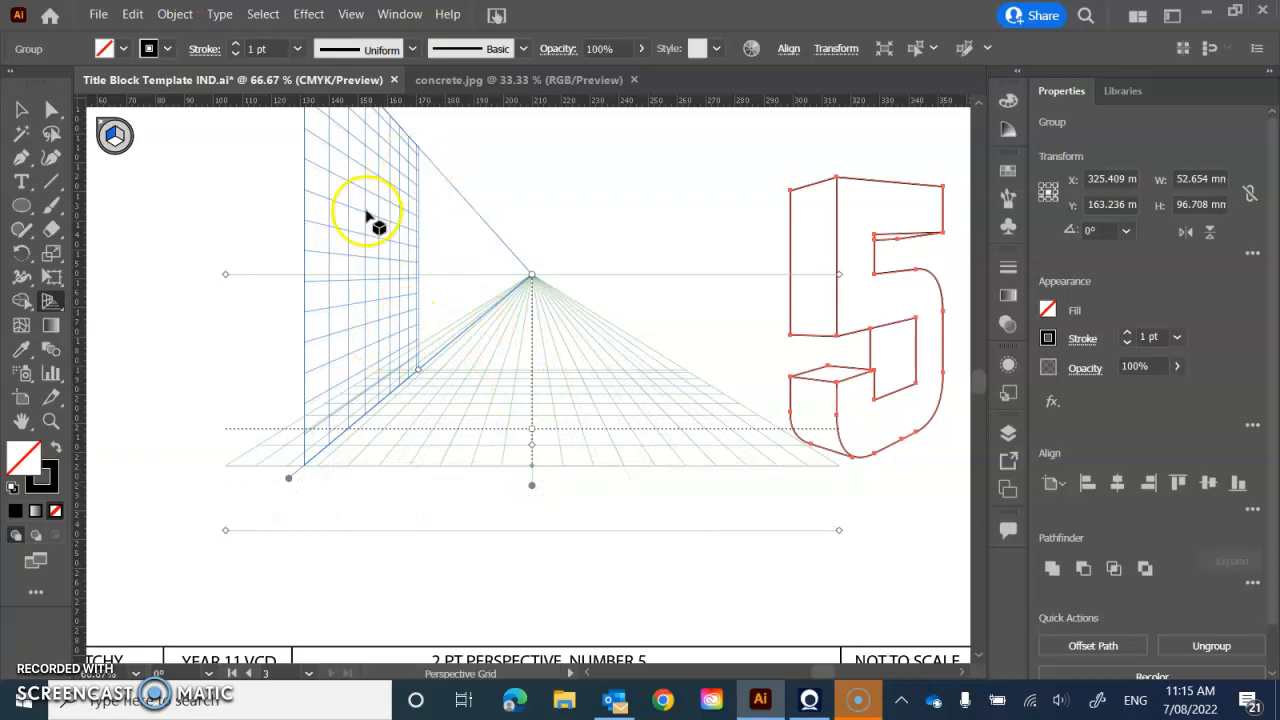